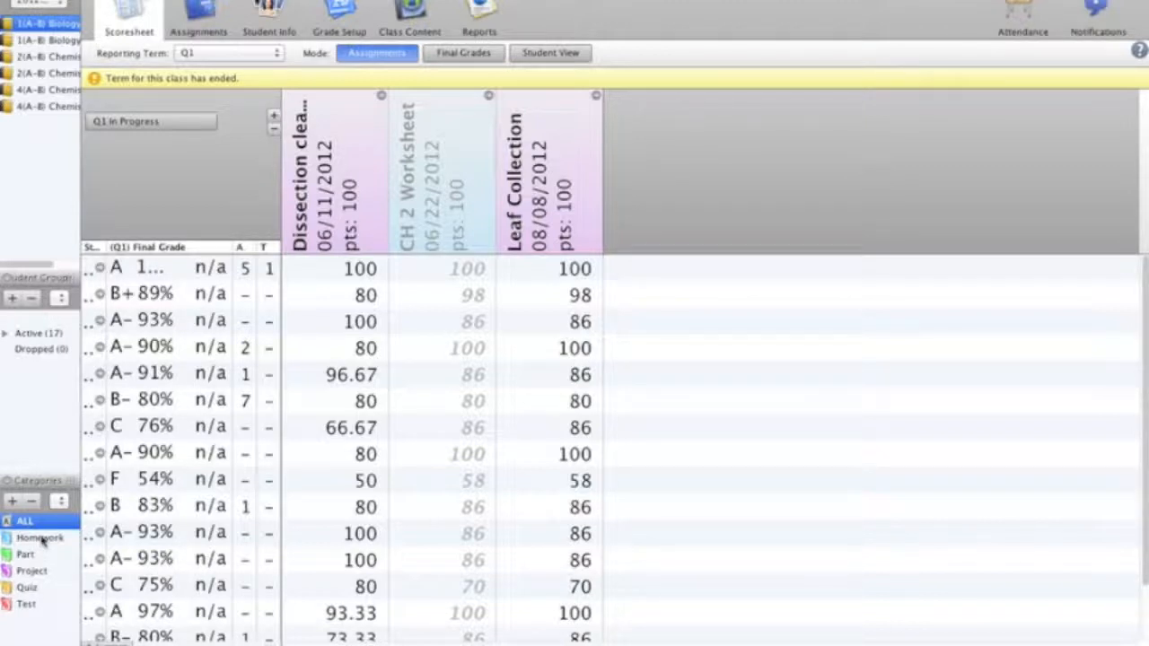
# Step: Edit the Homework category to exclude it from the final grade, adjust its default points possible, and save
pyautogui.click(42, 540)
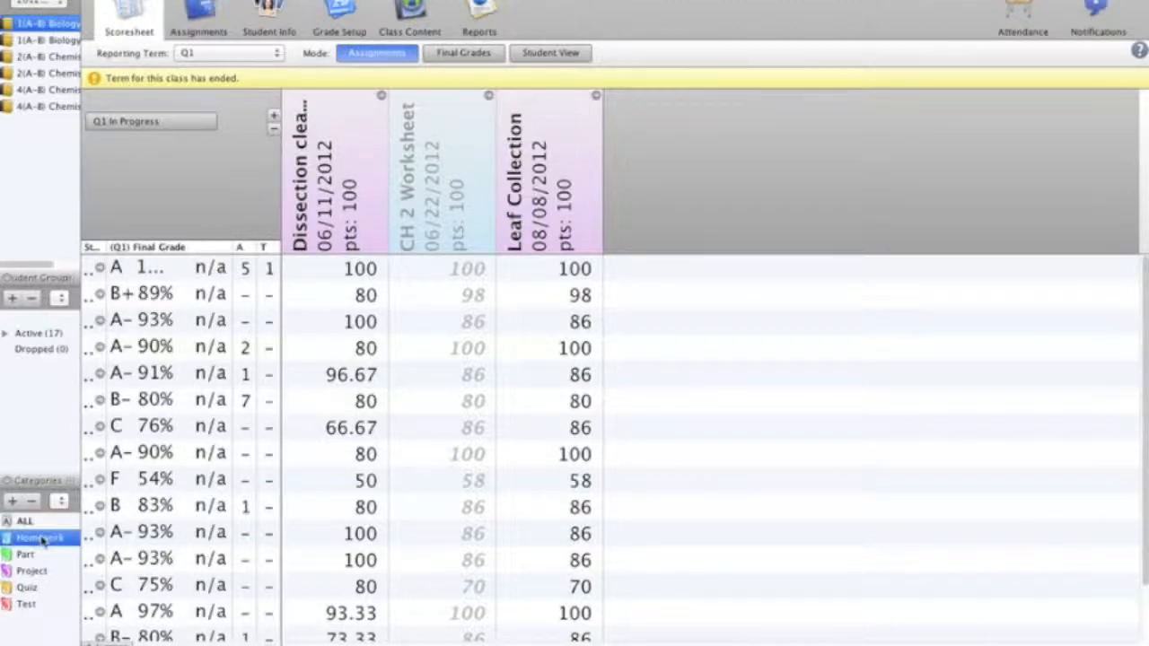
pyautogui.doubleClick(41, 539)
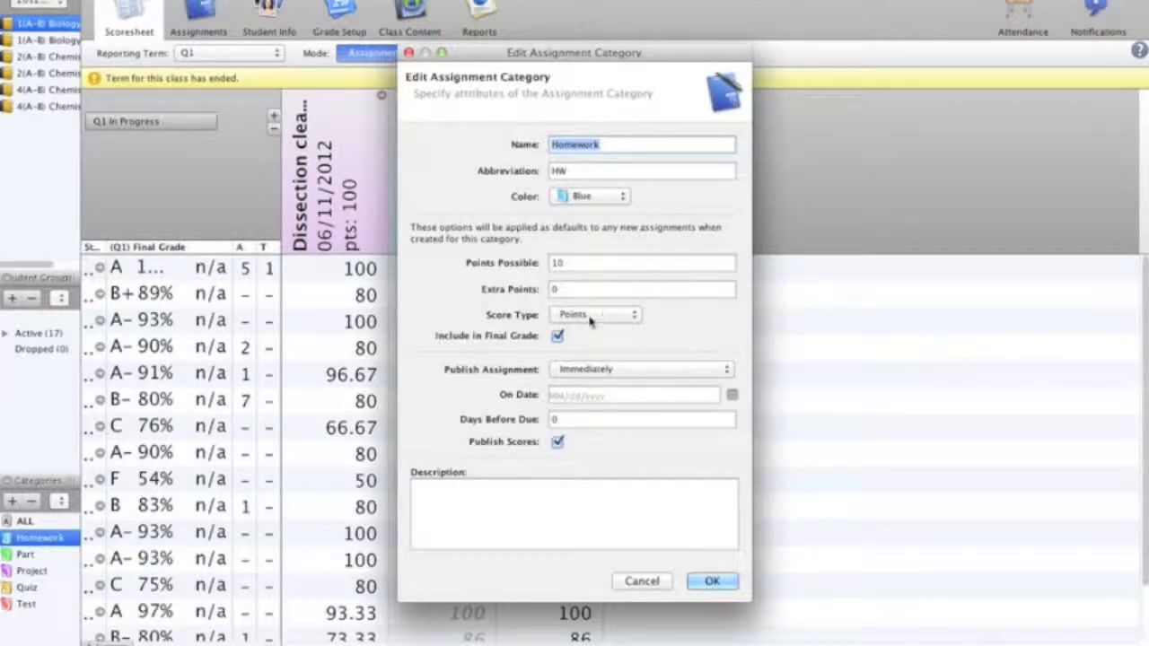
pyautogui.click(558, 338)
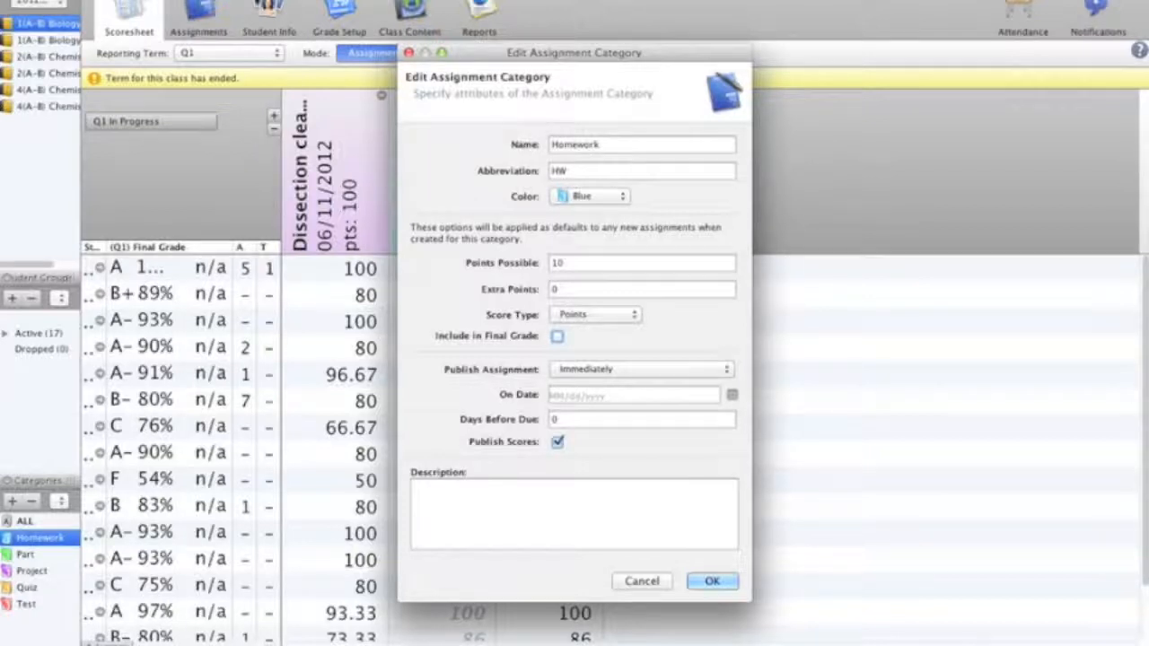
pyautogui.doubleClick(569, 263)
pyautogui.click(569, 263)
pyautogui.write('0')
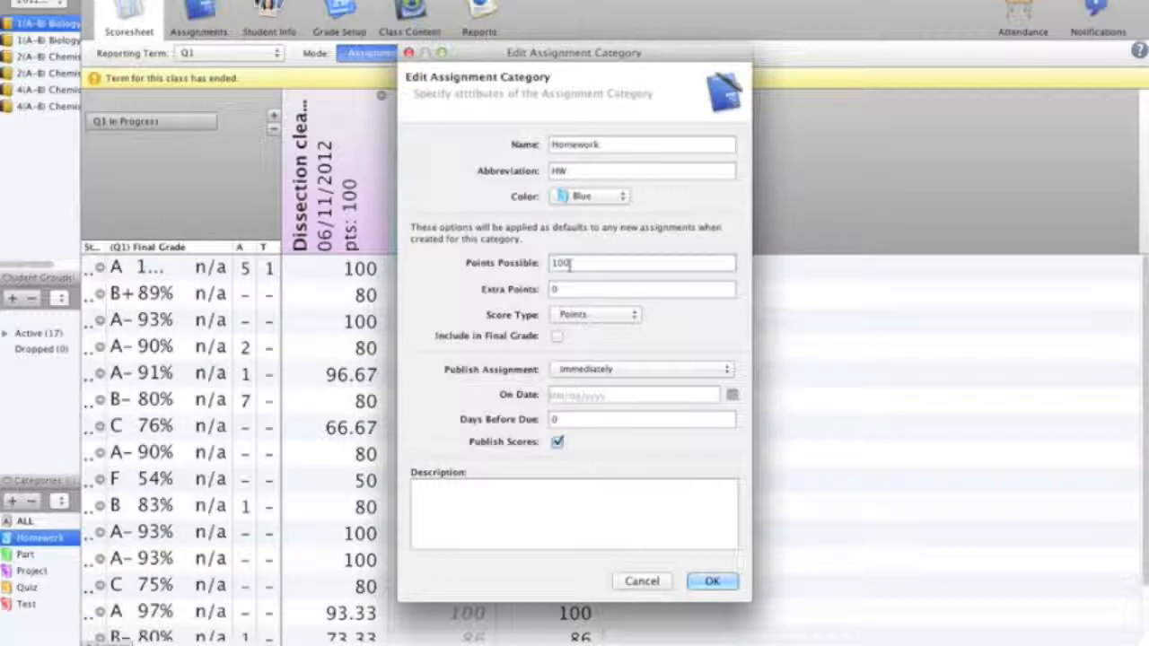
pyautogui.click(714, 583)
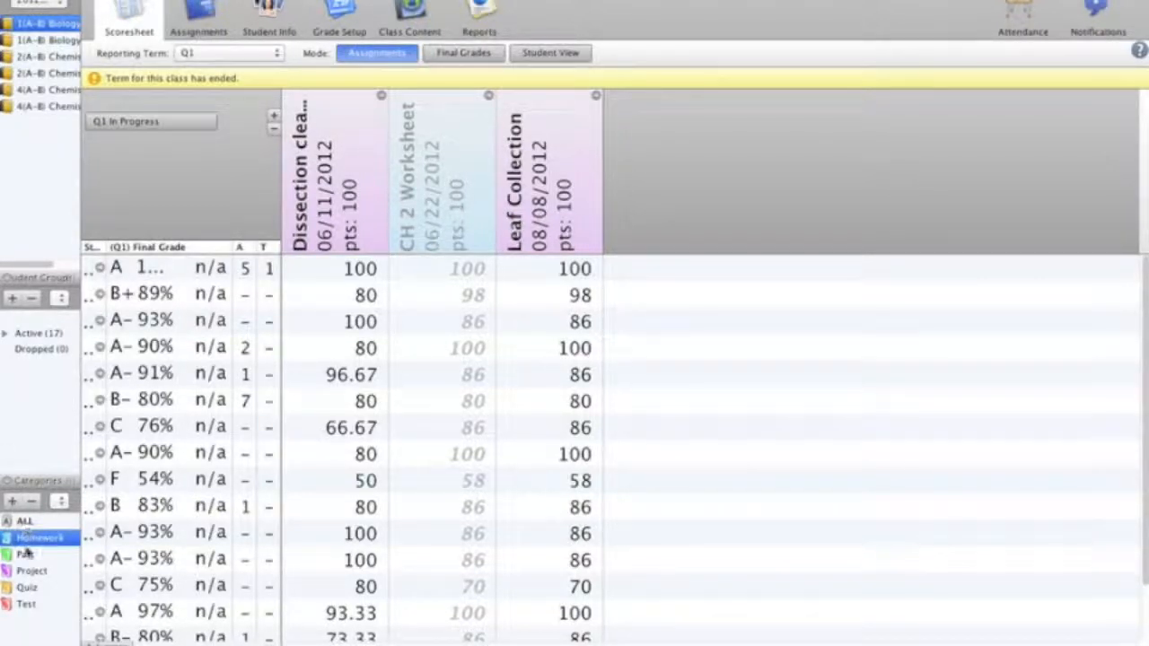
# Step: Show the Homework category's assignments on the scoresheet and turn the category filter off
pyautogui.click(25, 552)
pyautogui.click(25, 522)
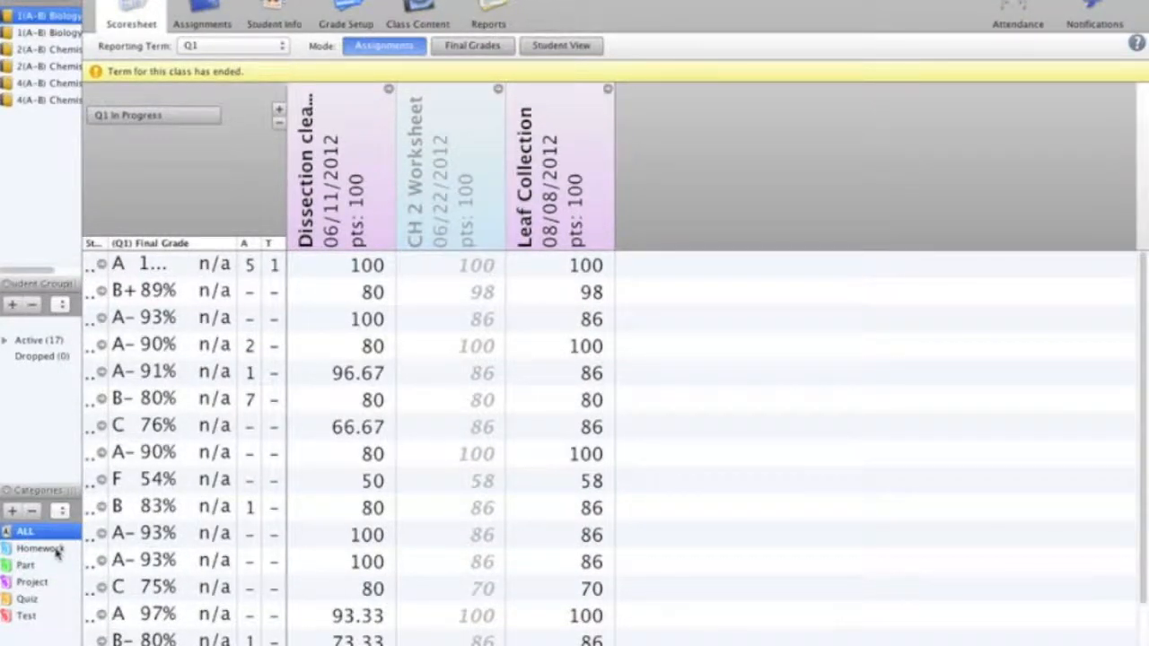
pyautogui.click(40, 548)
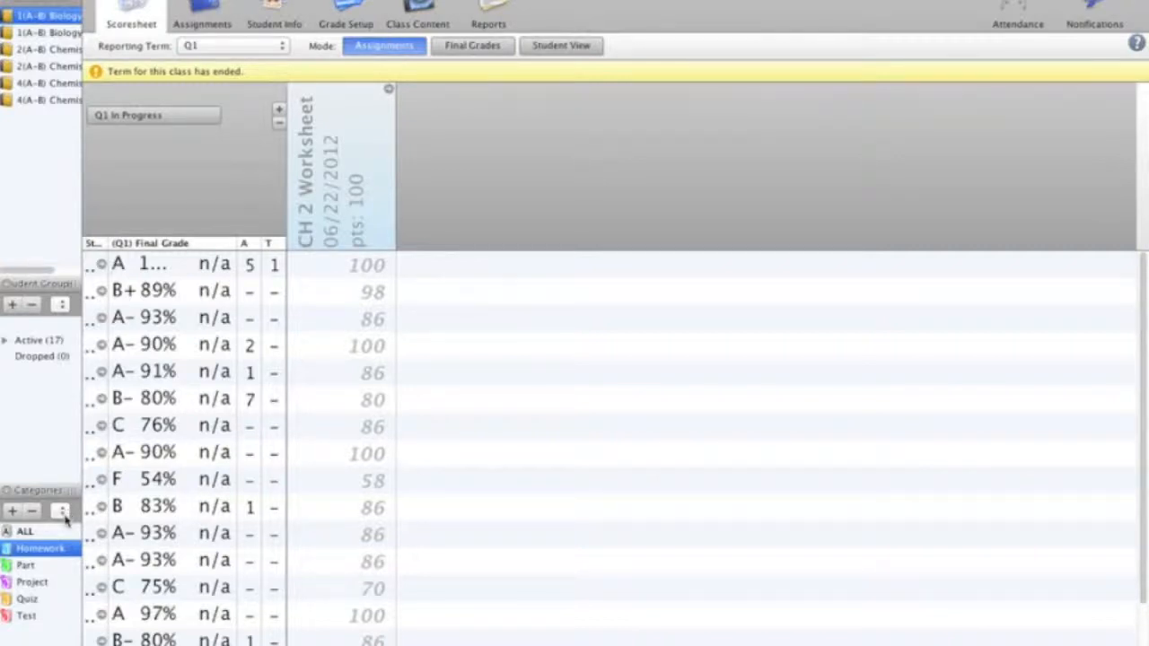
pyautogui.click(61, 511)
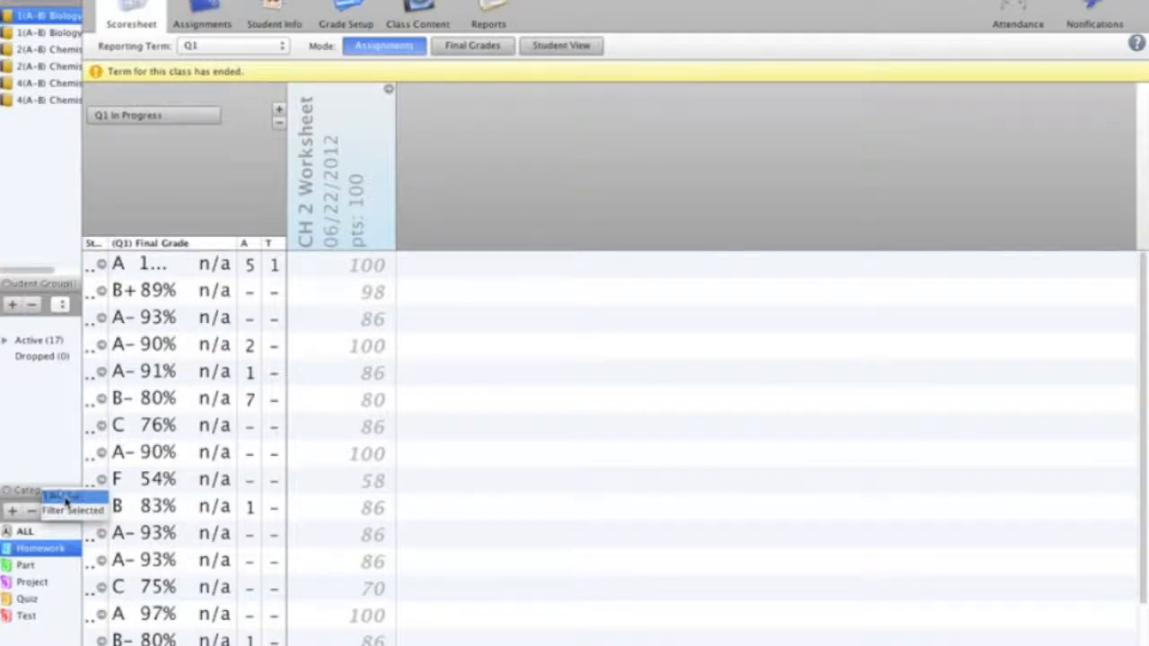
pyautogui.click(53, 497)
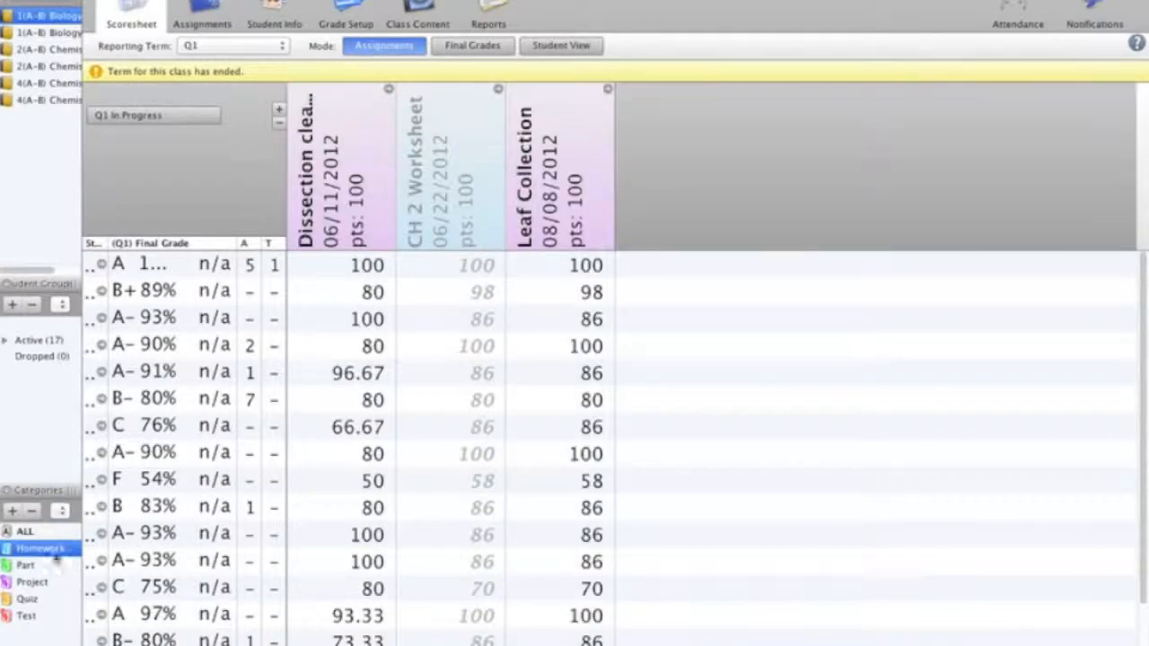
# Step: Filter the scoresheet to selected categories, selecting Homework, Part and Project, then reselecting ALL
pyautogui.click(61, 511)
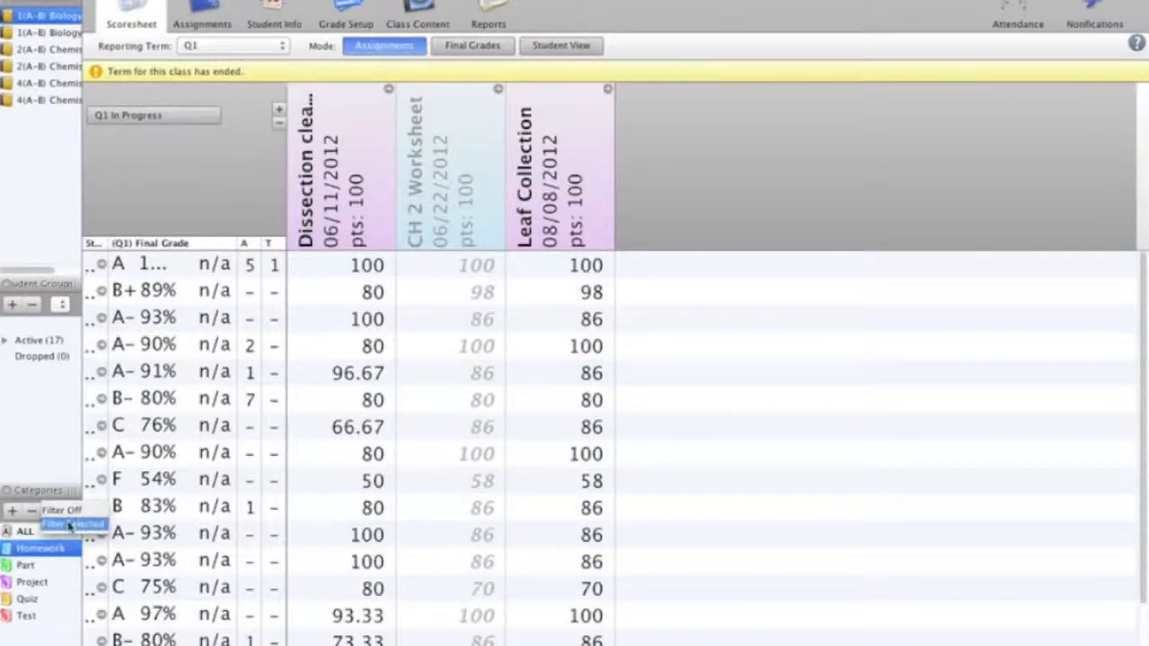
pyautogui.click(70, 524)
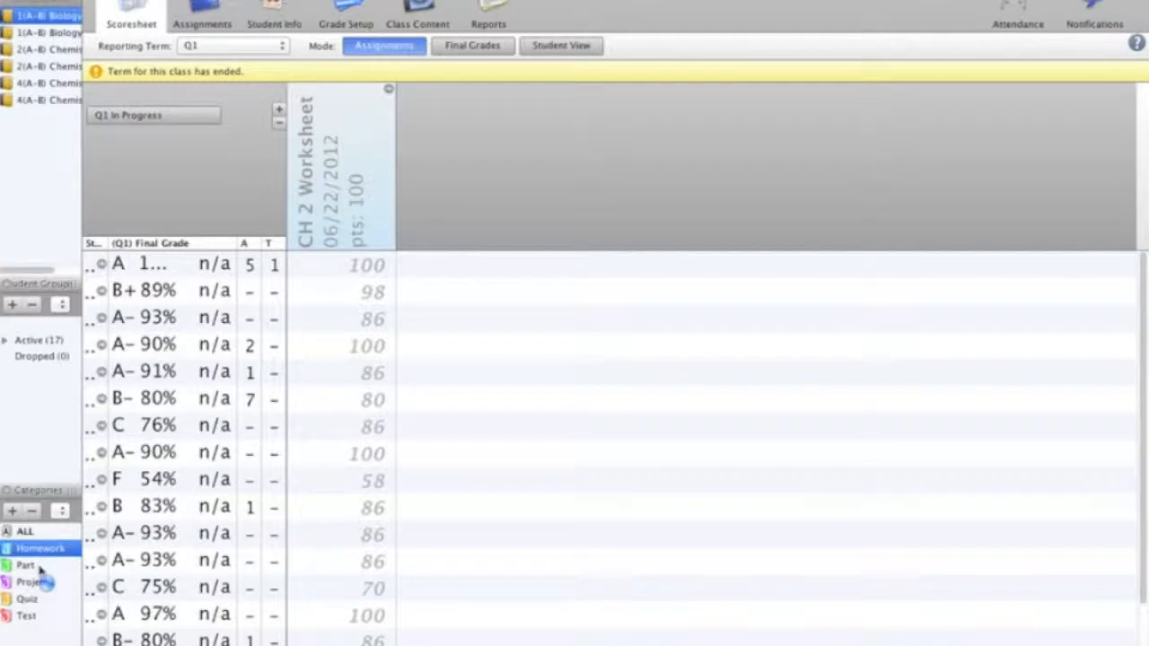
pyautogui.keyDown('super'); pyautogui.click(36, 566); pyautogui.keyUp('super')
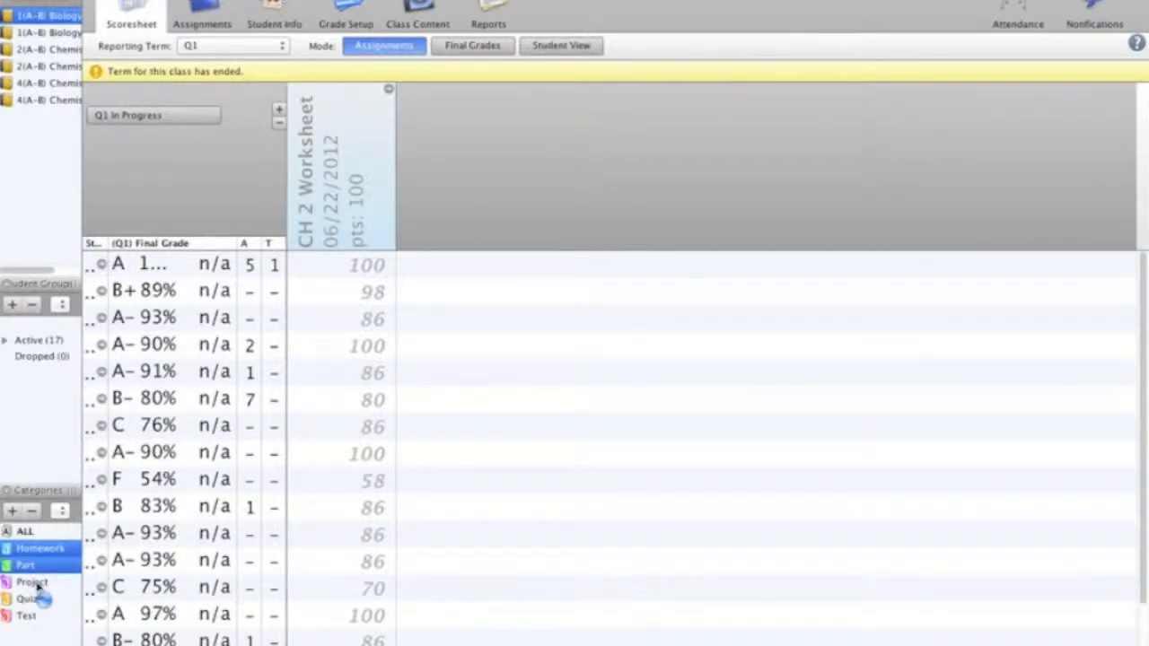
pyautogui.keyDown('super'); pyautogui.click(36, 582); pyautogui.keyUp('super')
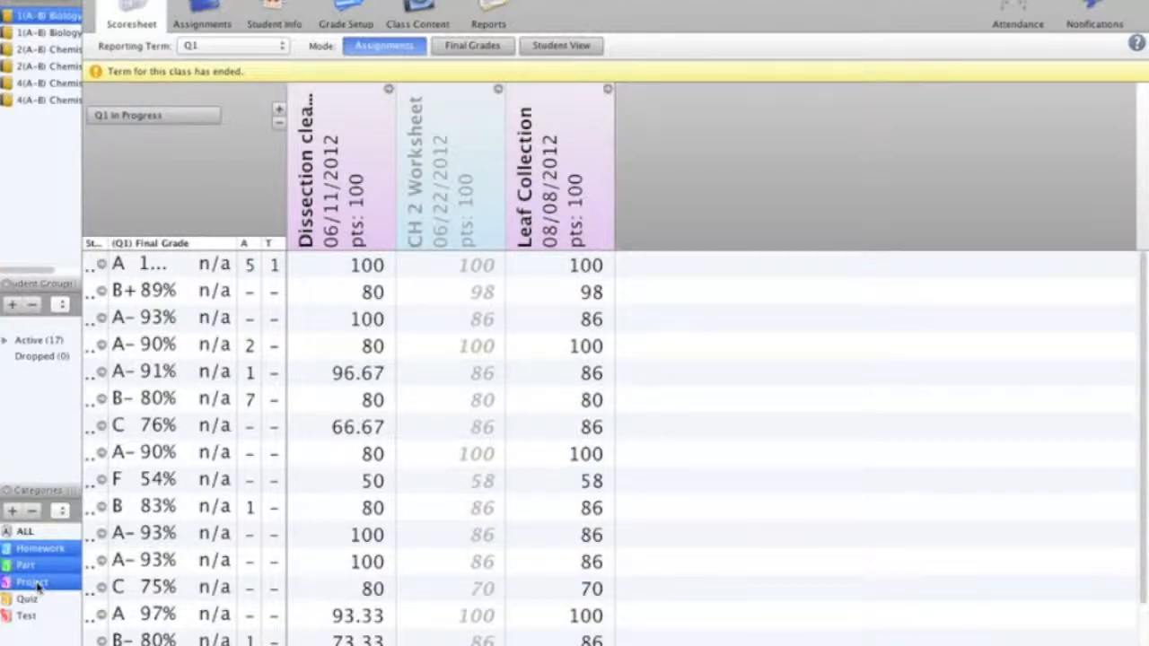
pyautogui.click(44, 533)
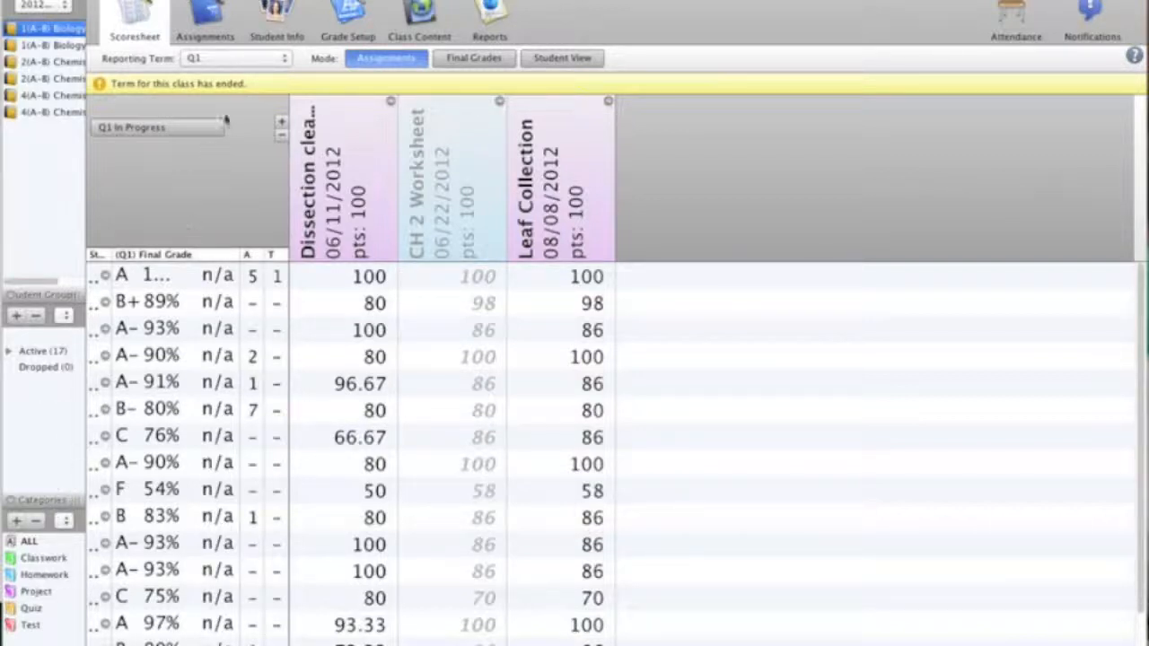
# Step: Switch to the Assignments view and open the Categories manager
pyautogui.click(236, 13)
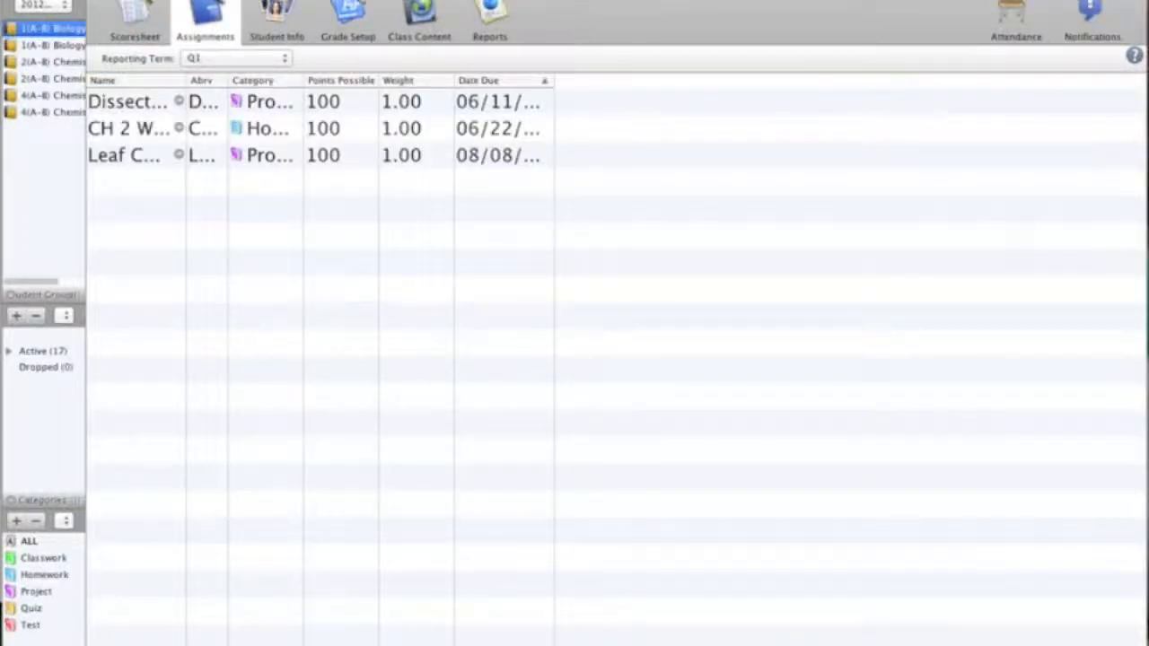
pyautogui.click(340, 0)
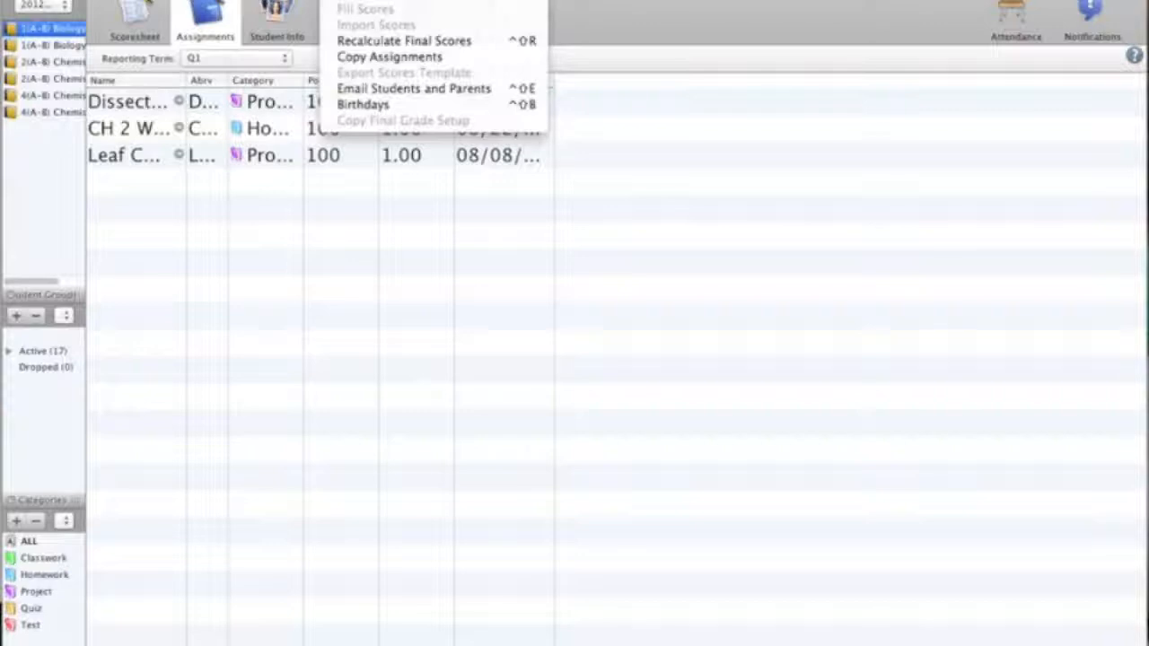
pyautogui.click(368, 0)
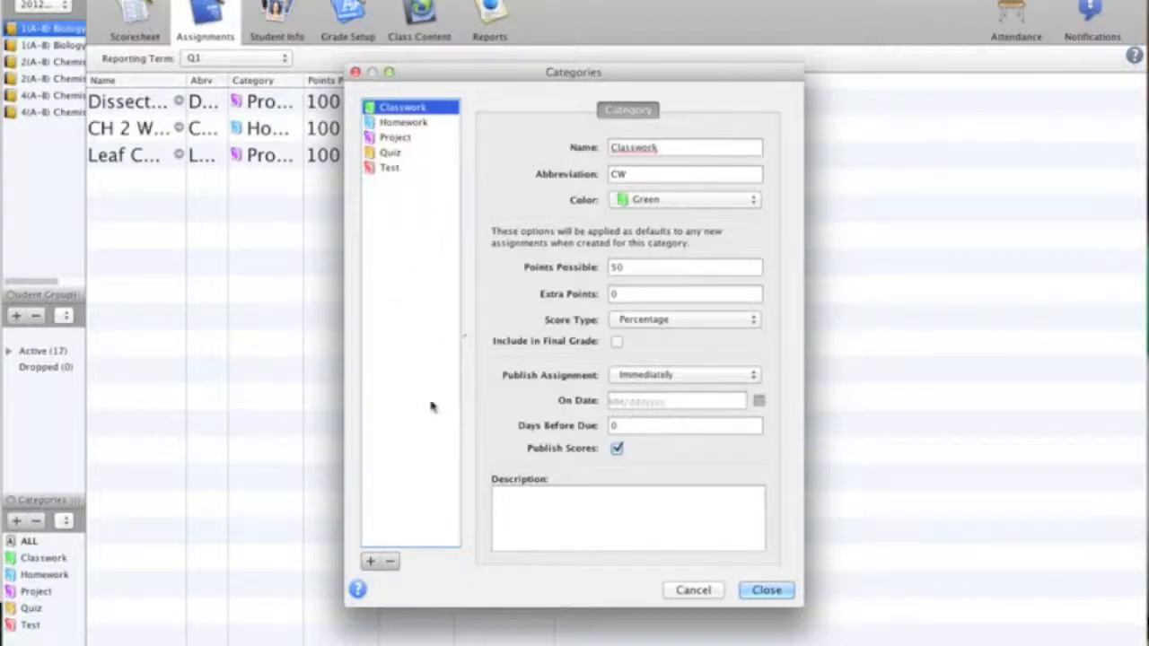
# Step: Add a new category named Common Formative Assessment with the abbreviation CFA
pyautogui.click(373, 564)
pyautogui.click(369, 562)
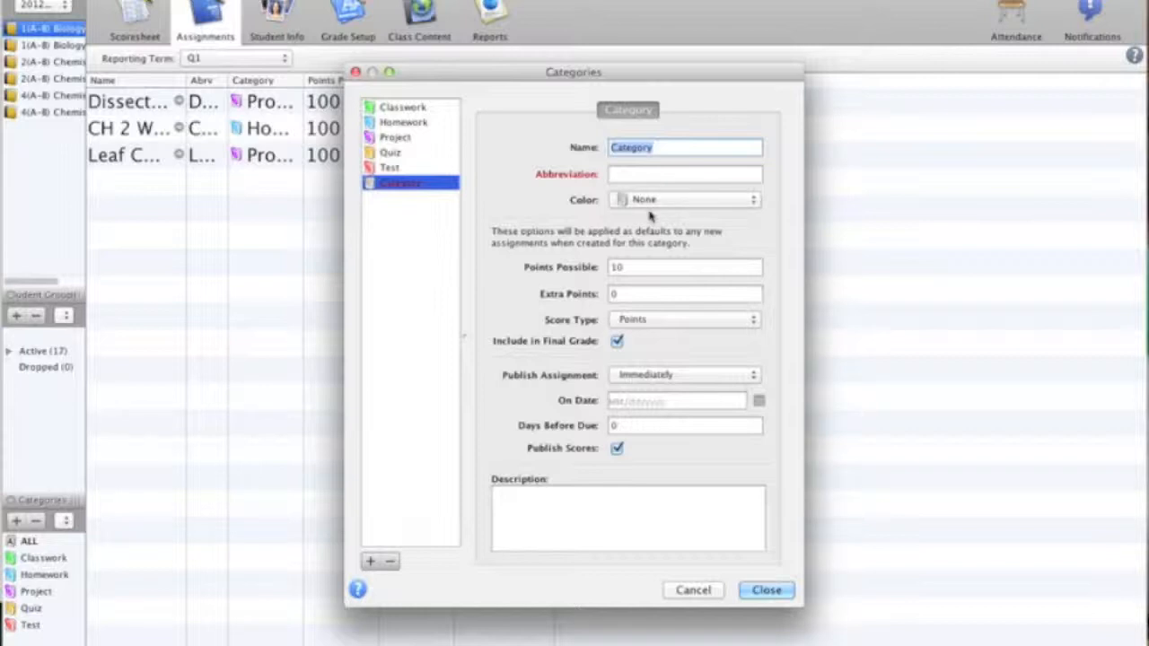
pyautogui.write('COmmun')
pyautogui.press('BackSpace')
pyautogui.press('BackSpace')
pyautogui.press('BackSpace')
pyautogui.press('BackSpace')
pyautogui.press('BackSpace')
pyautogui.write('ommon Formative')
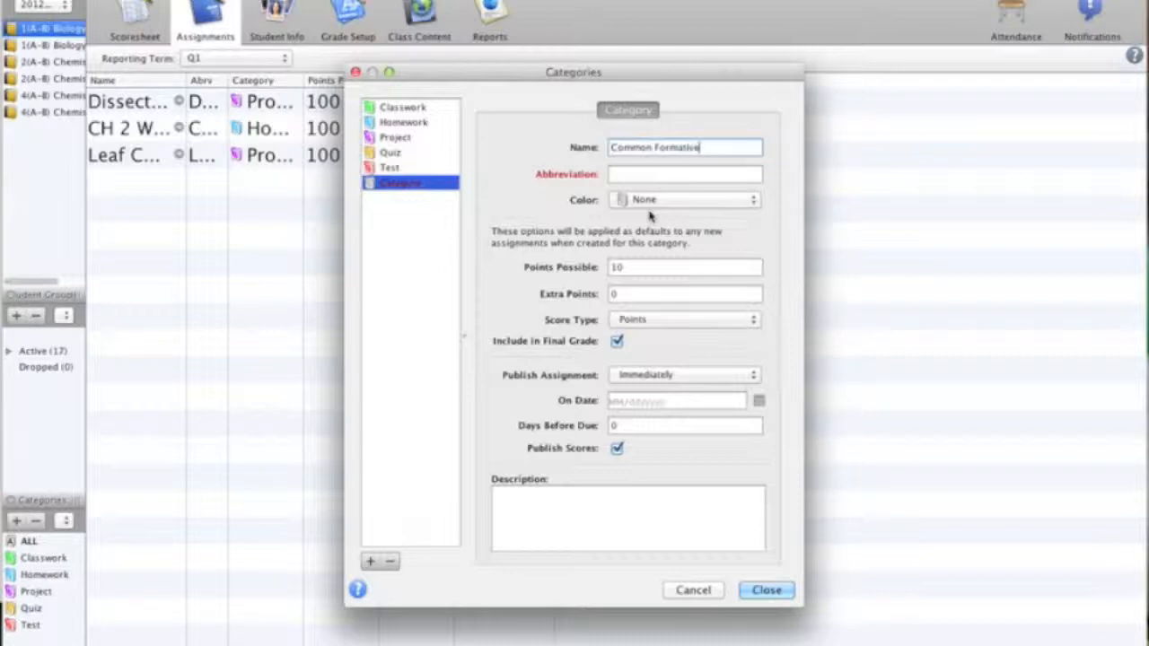
pyautogui.write(' Assessment')
pyautogui.click(648, 174)
pyautogui.write('CFA')
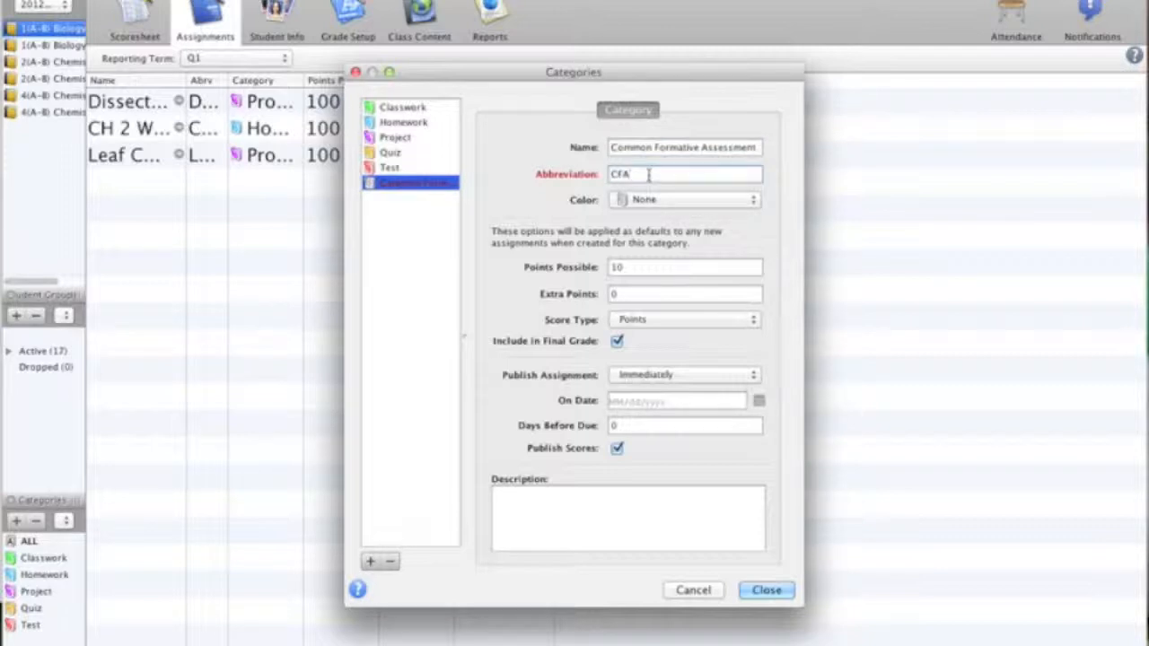
# Step: Give the new category color Black, 100 points possible, Percentage score type, exclude it from the final grade, and close
pyautogui.click(751, 199)
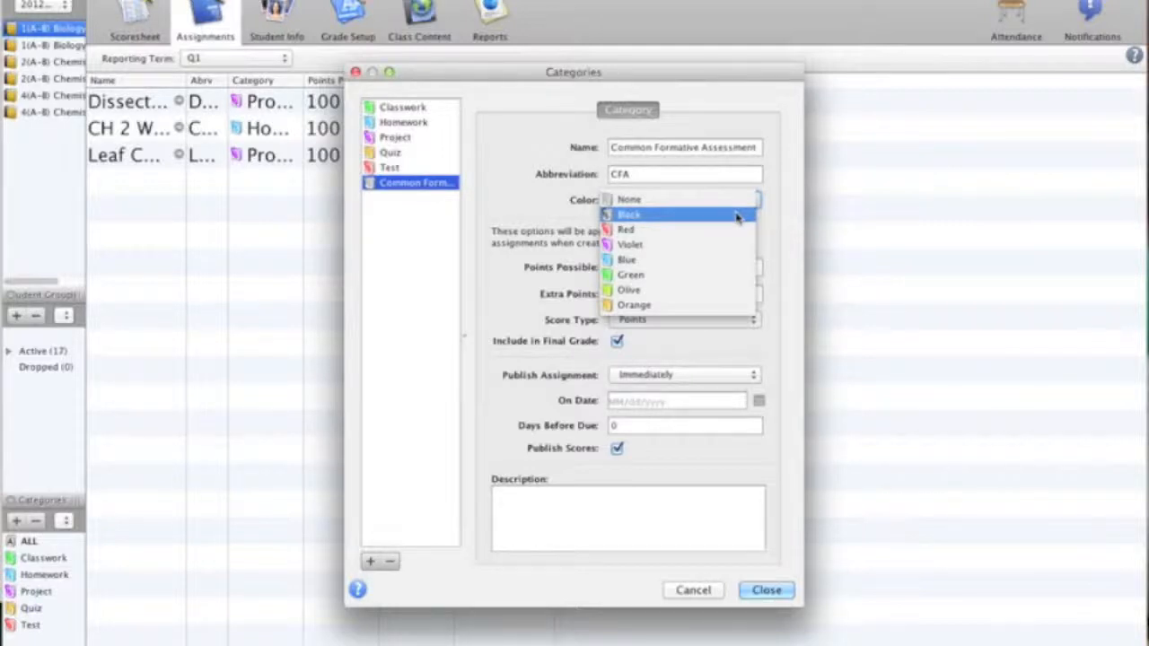
pyautogui.click(736, 218)
pyautogui.doubleClick(653, 269)
pyautogui.write('100')
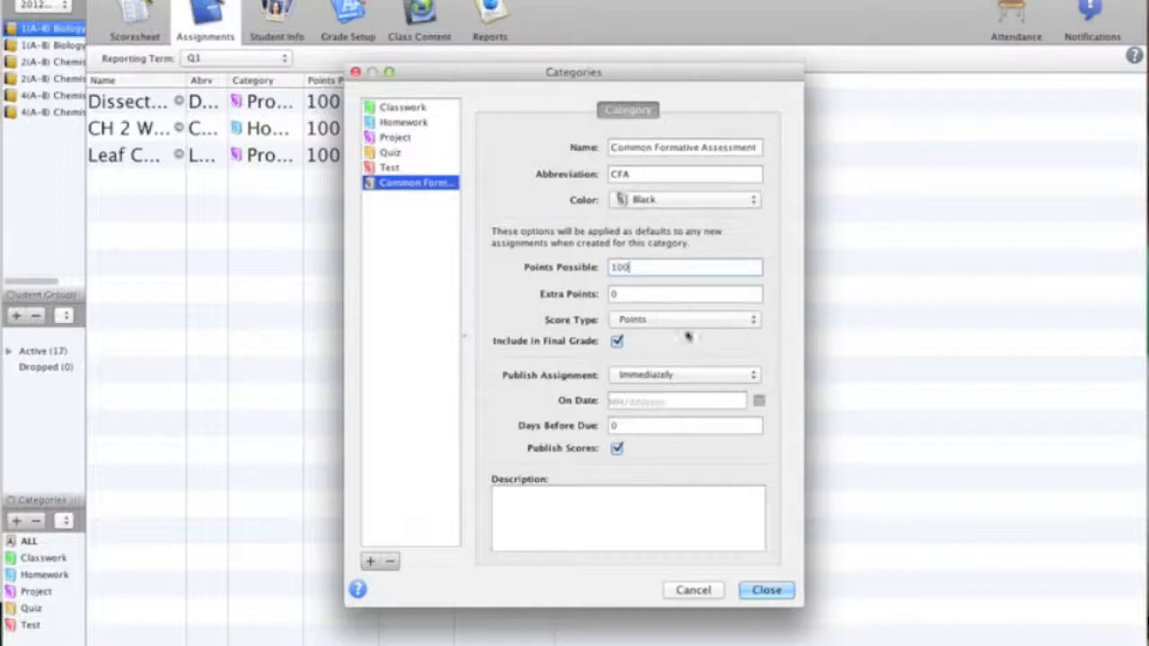
pyautogui.click(758, 323)
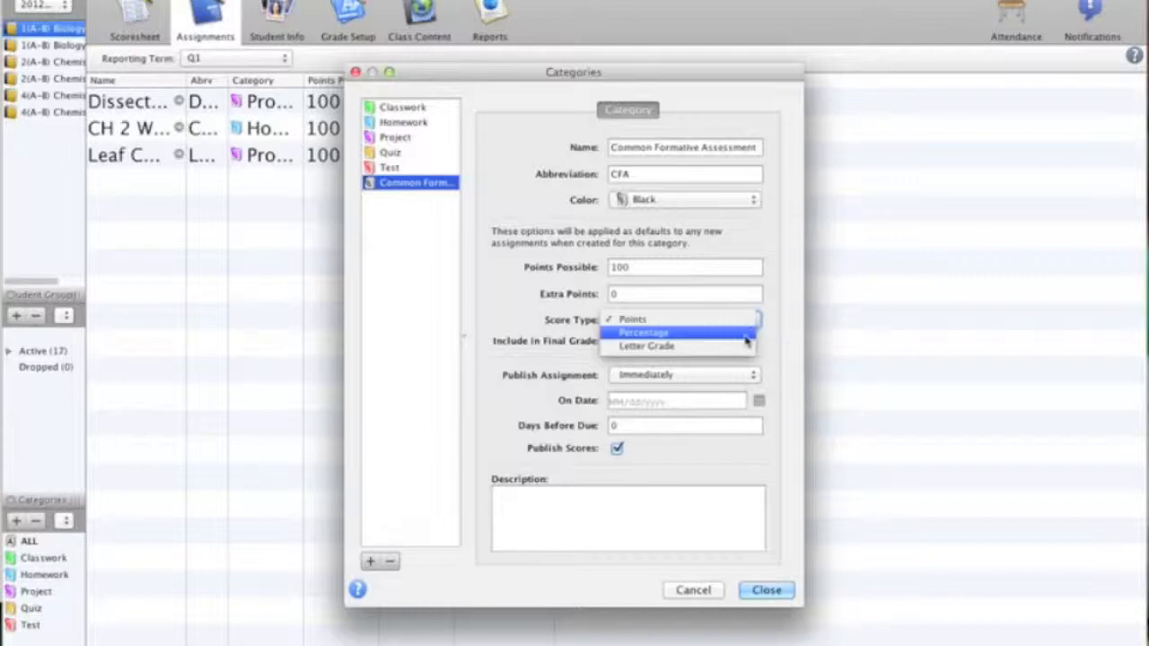
pyautogui.click(744, 334)
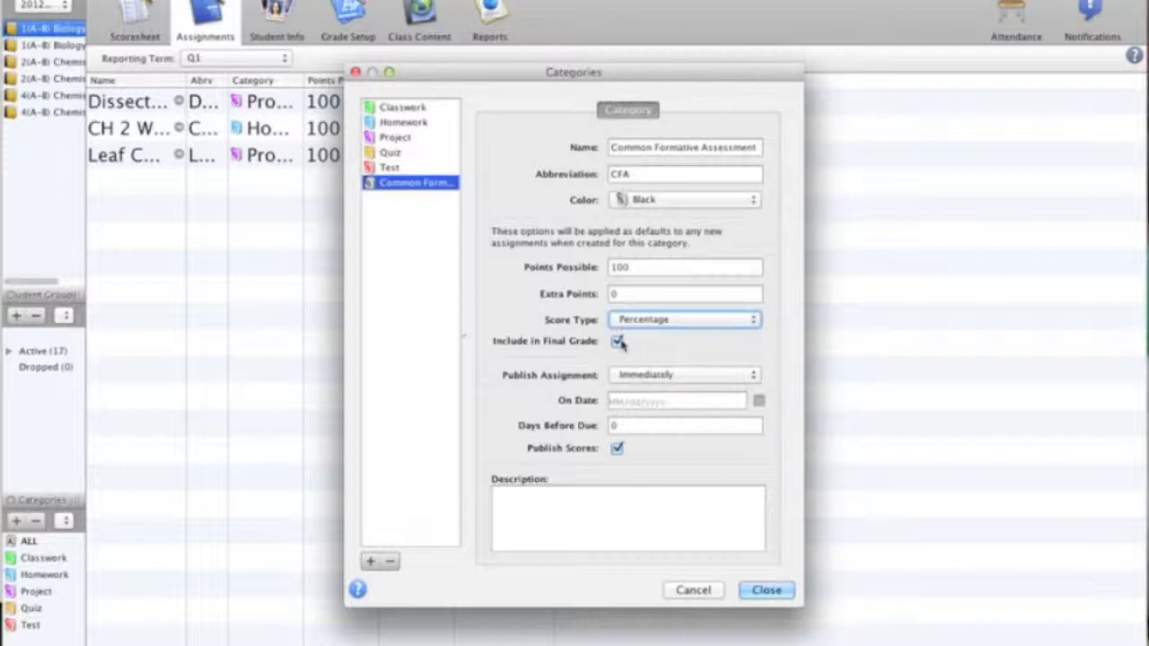
pyautogui.click(617, 342)
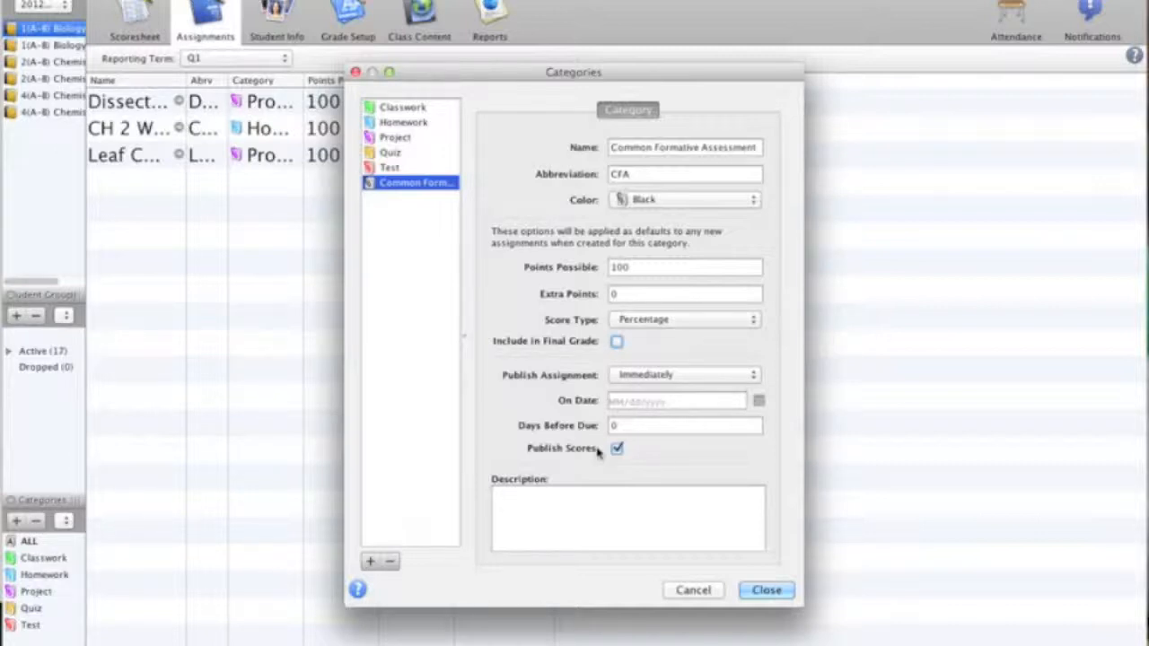
pyautogui.click(767, 590)
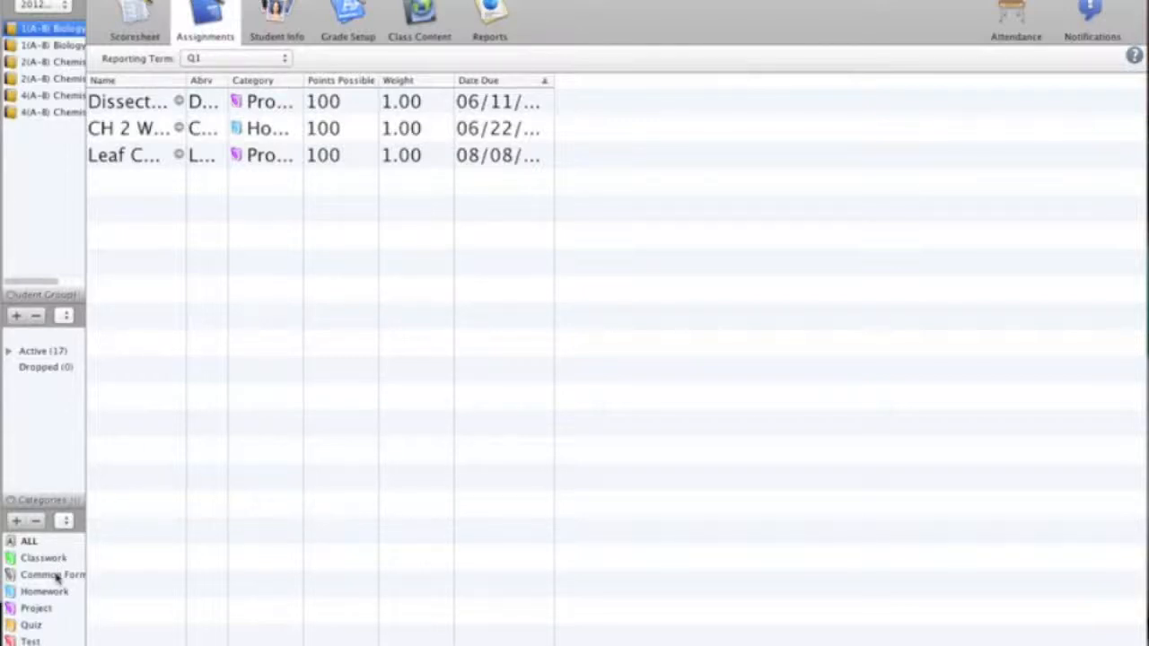
# Step: Reopen the Common Formative Assessment category and set its score type to Points and points possible to 50
pyautogui.doubleClick(55, 576)
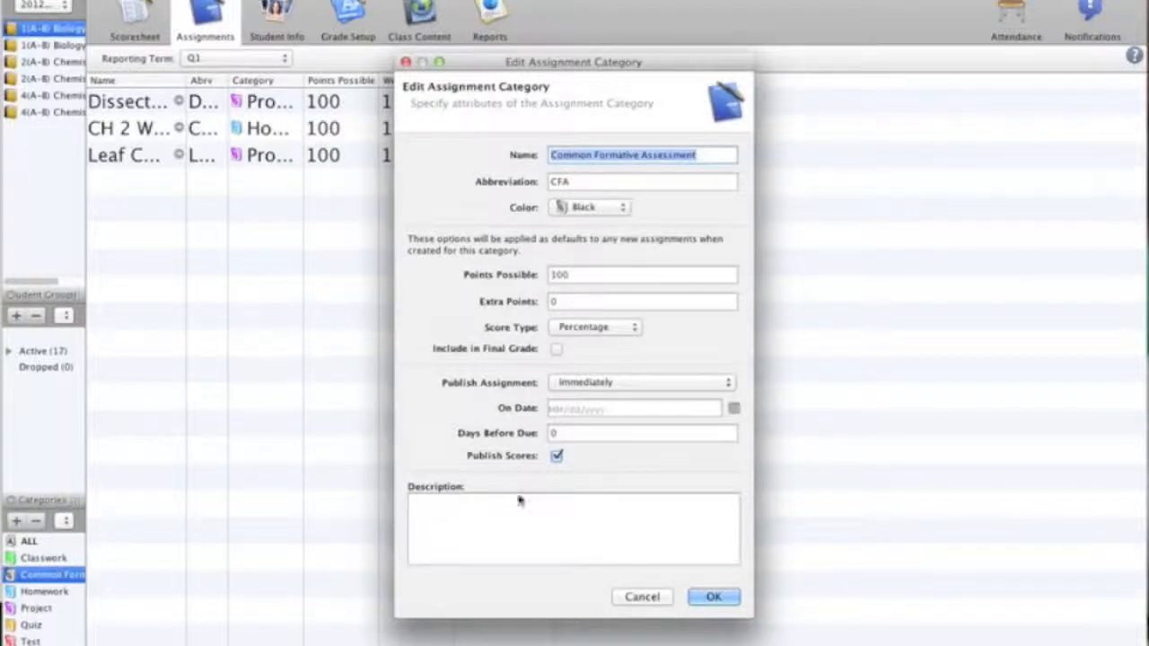
pyautogui.click(634, 332)
pyautogui.click(629, 314)
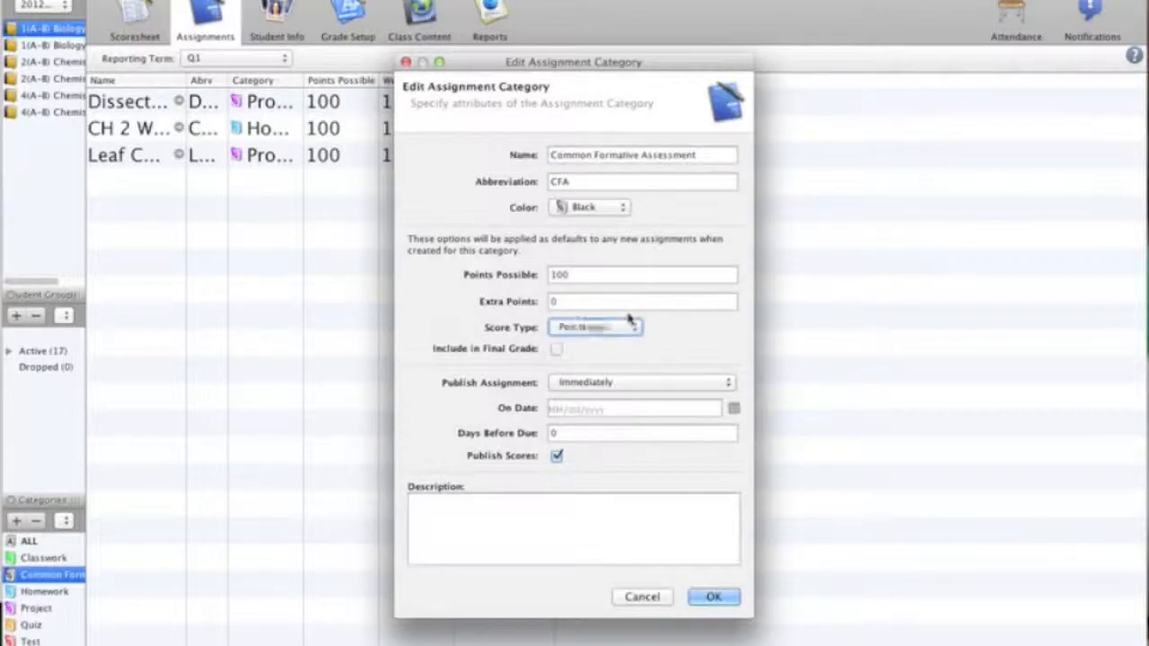
pyautogui.doubleClick(587, 274)
pyautogui.press('BackSpace')
pyautogui.write('50')
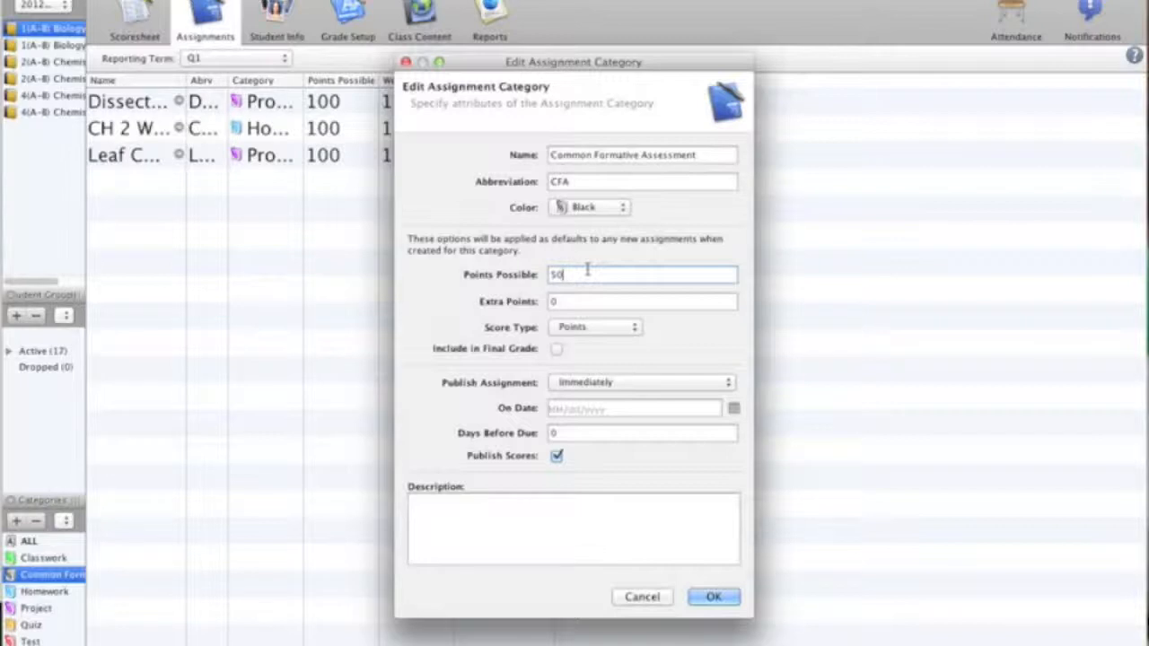
# Step: Set the category to publish assignments On Due Date and confirm the edit
pyautogui.click(729, 383)
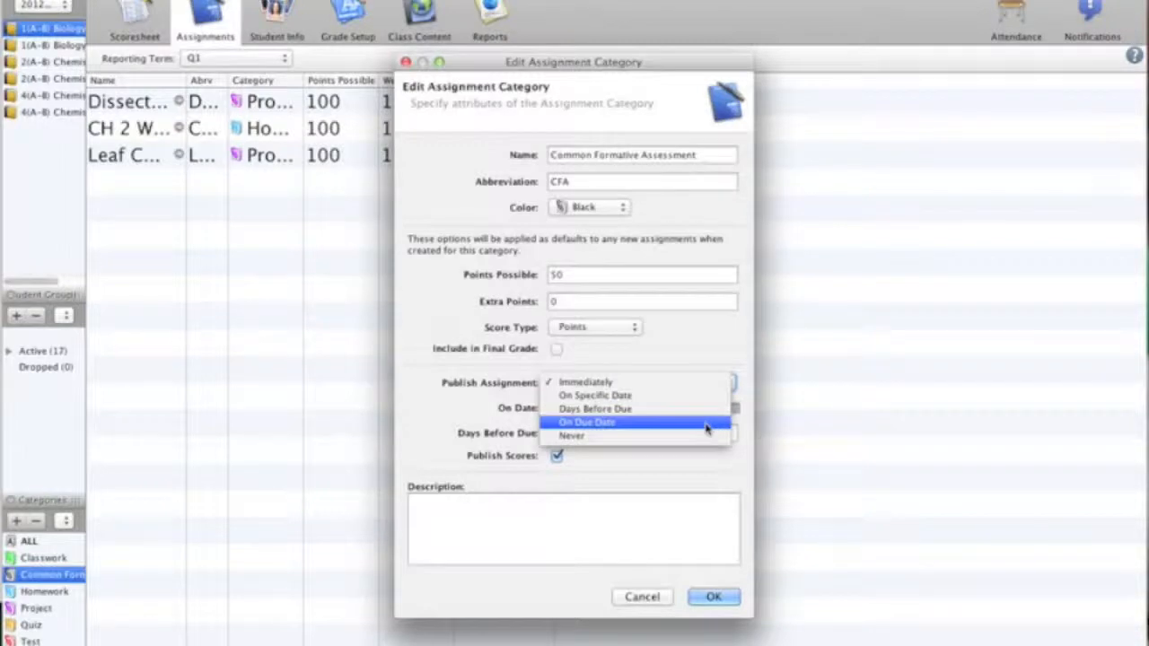
pyautogui.click(706, 429)
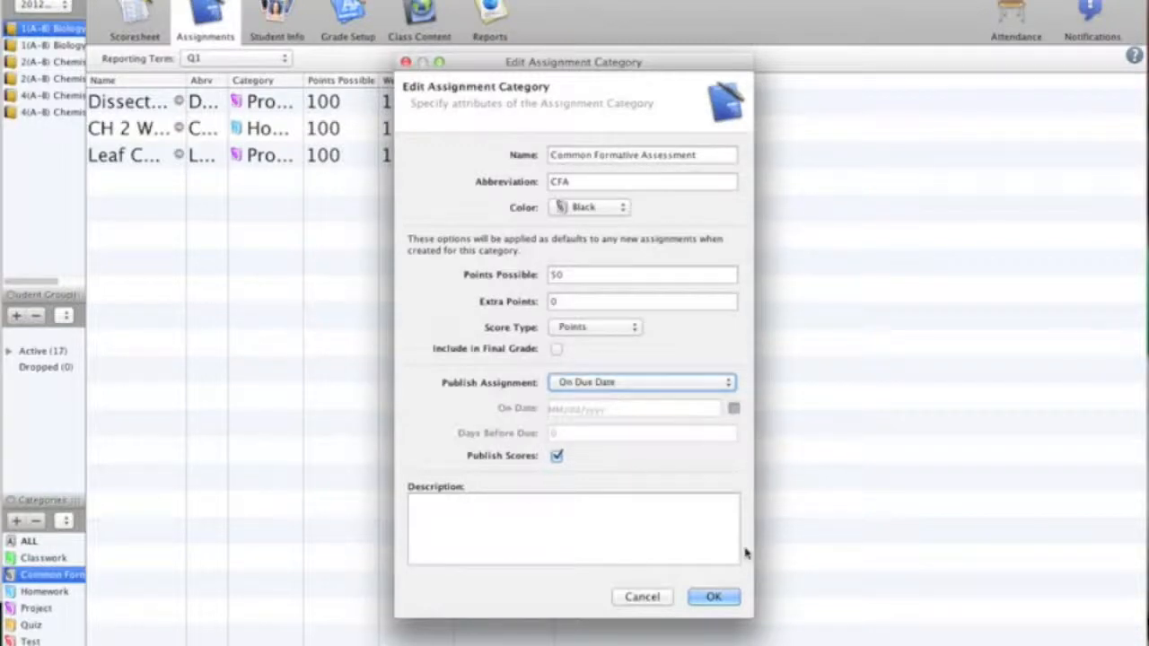
pyautogui.click(718, 597)
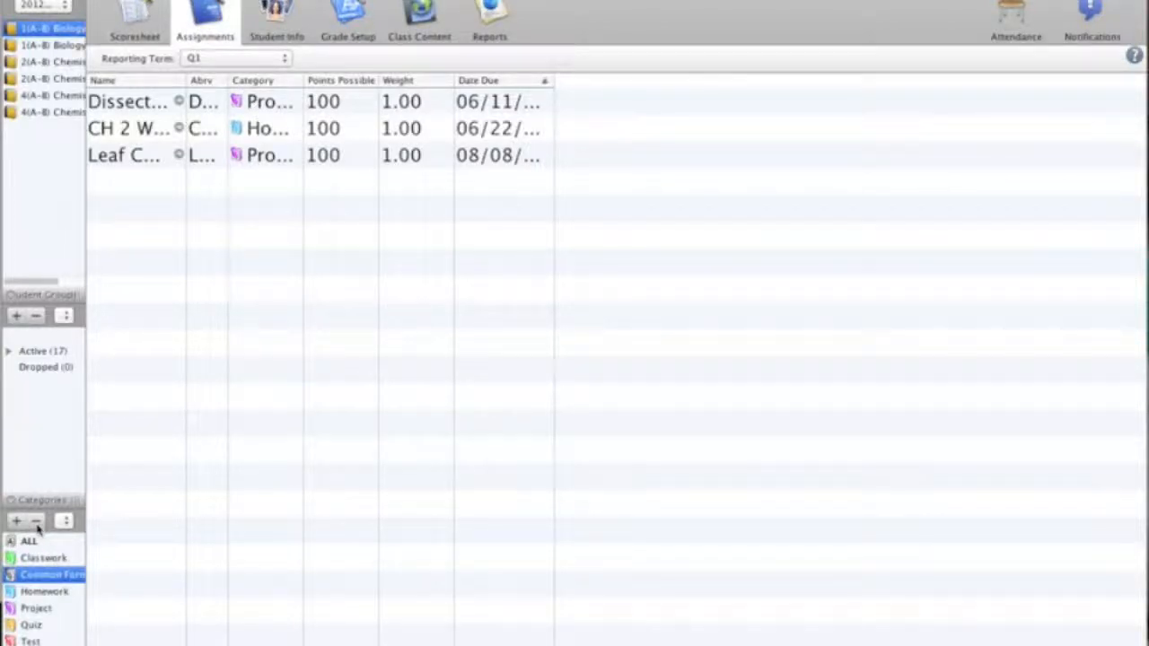
# Step: Delete the Common Formative Assessment category
pyautogui.rightClick(63, 580)
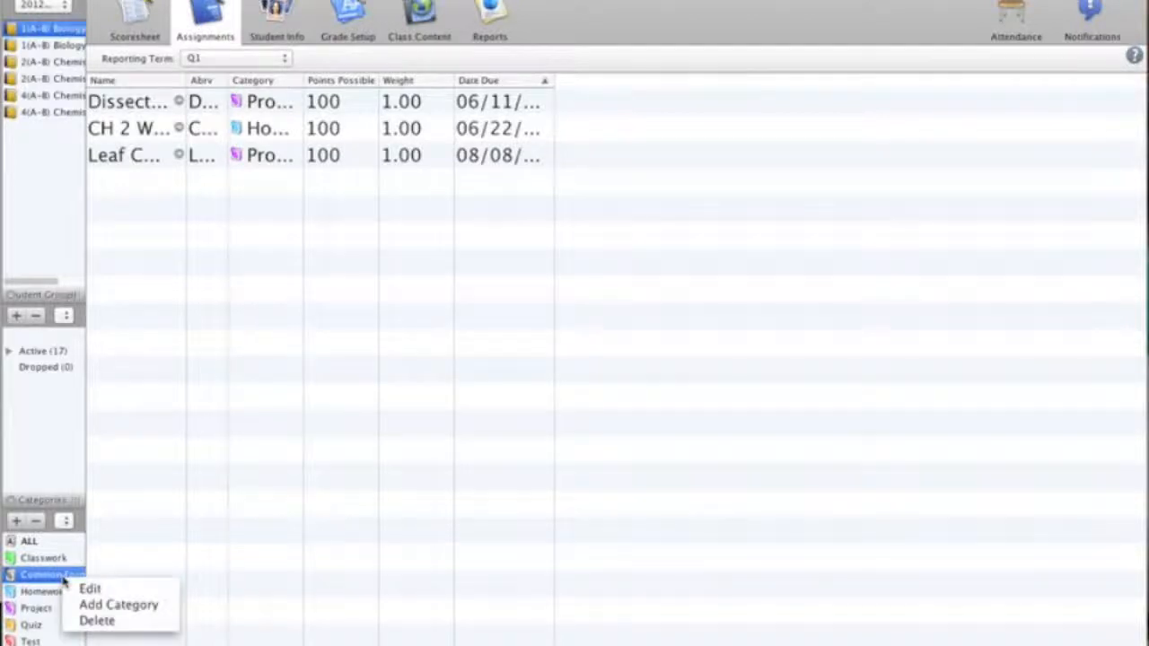
pyautogui.click(97, 621)
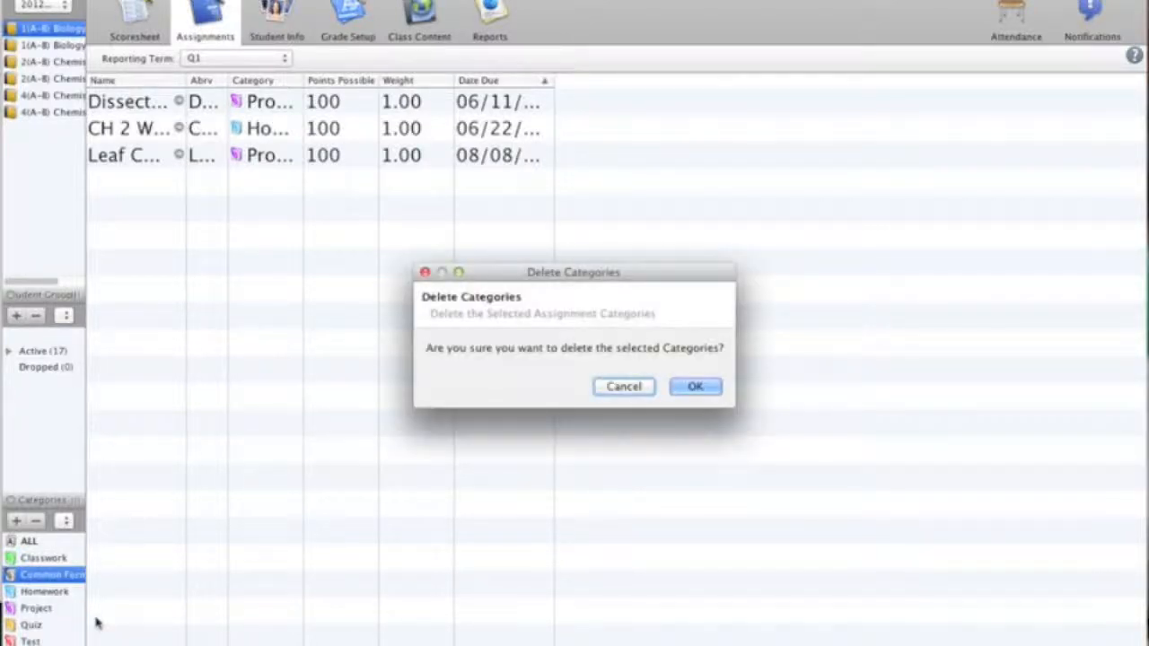
pyautogui.click(696, 387)
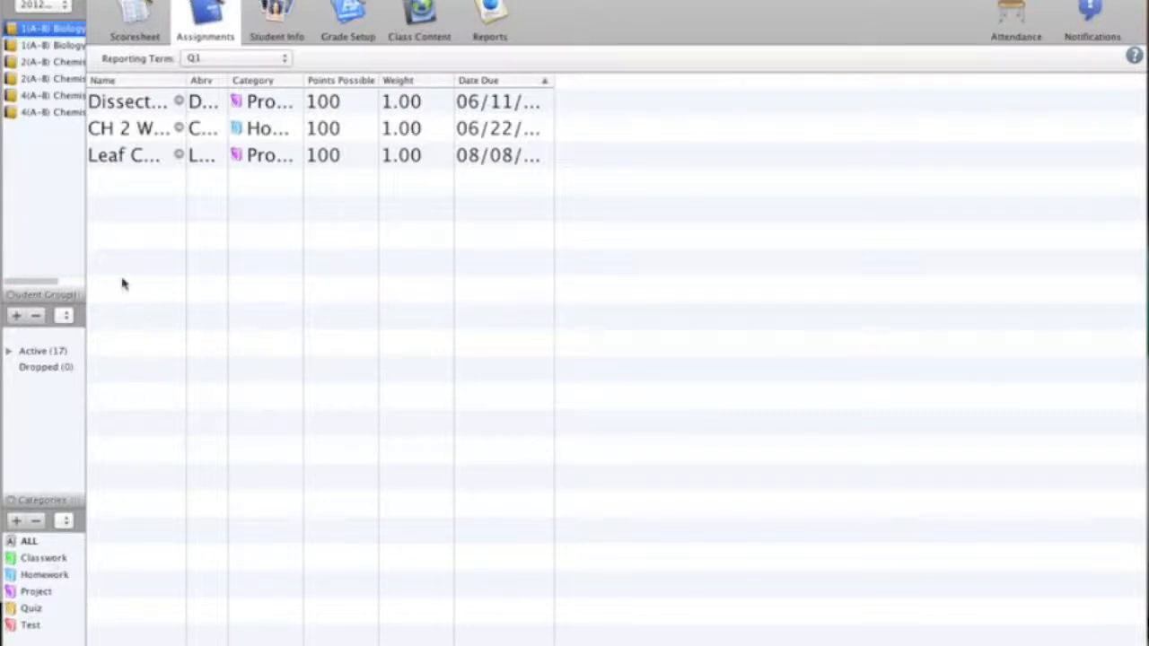
# Step: Try to delete the Homework category
pyautogui.rightClick(42, 577)
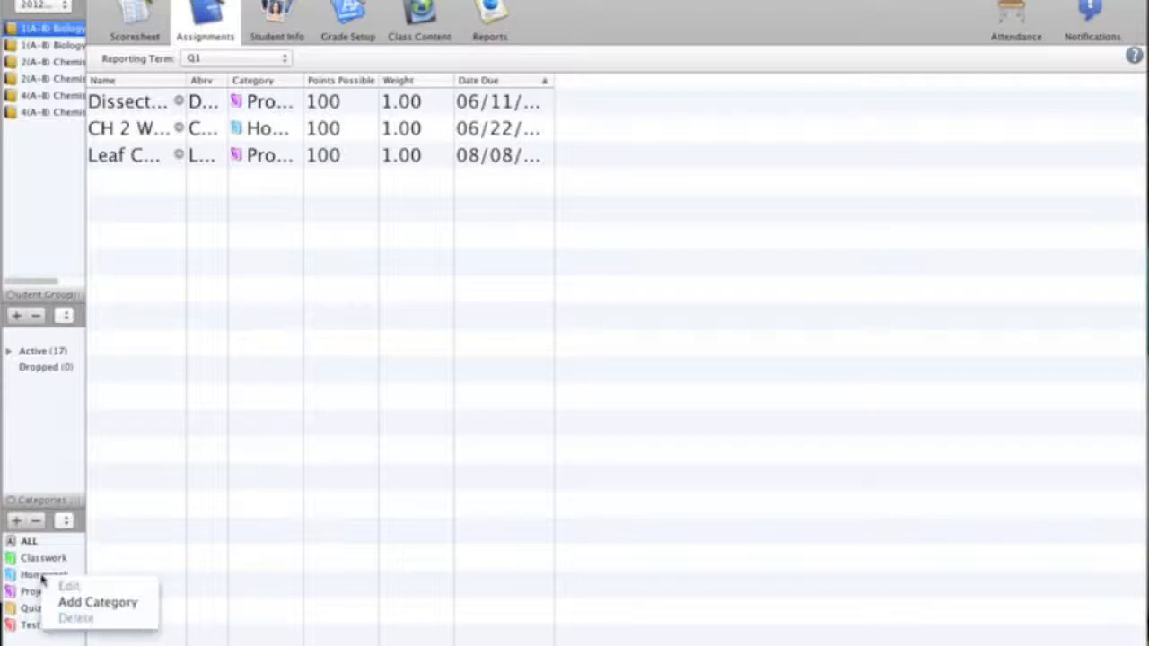
pyautogui.click(34, 578)
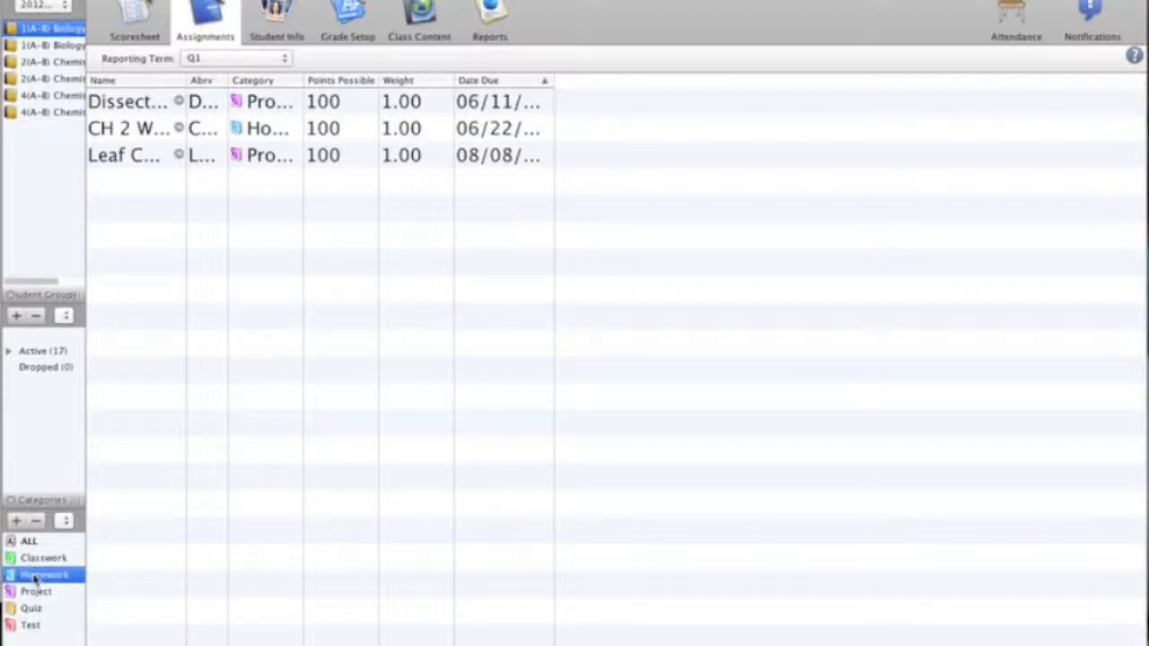
pyautogui.rightClick(34, 579)
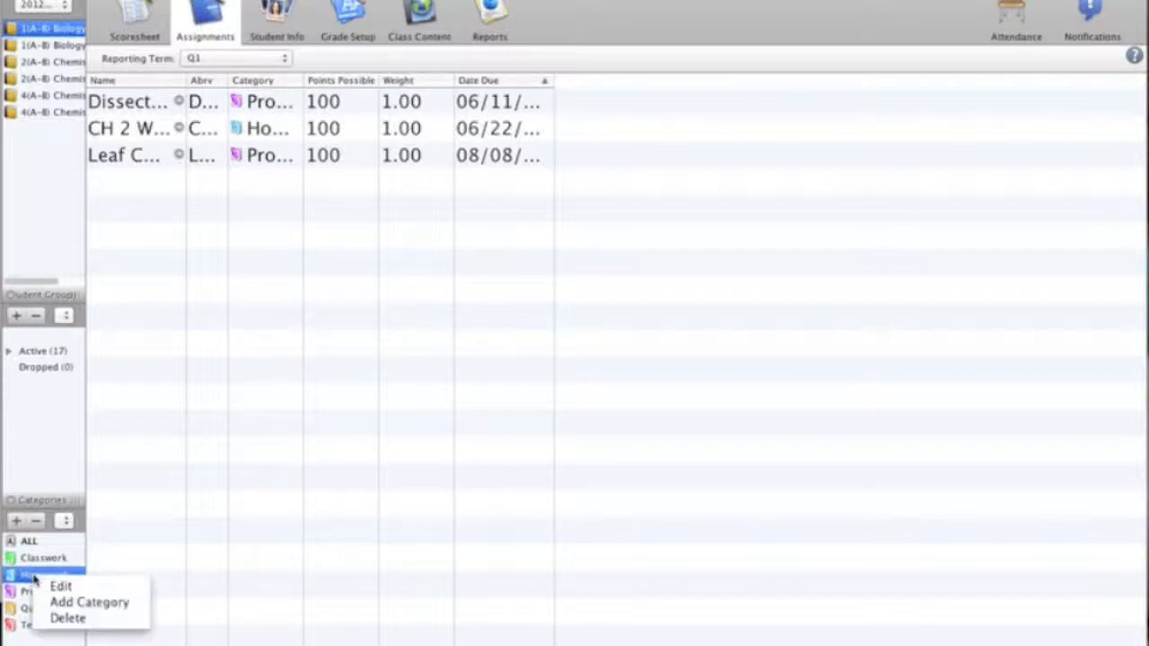
pyautogui.click(74, 626)
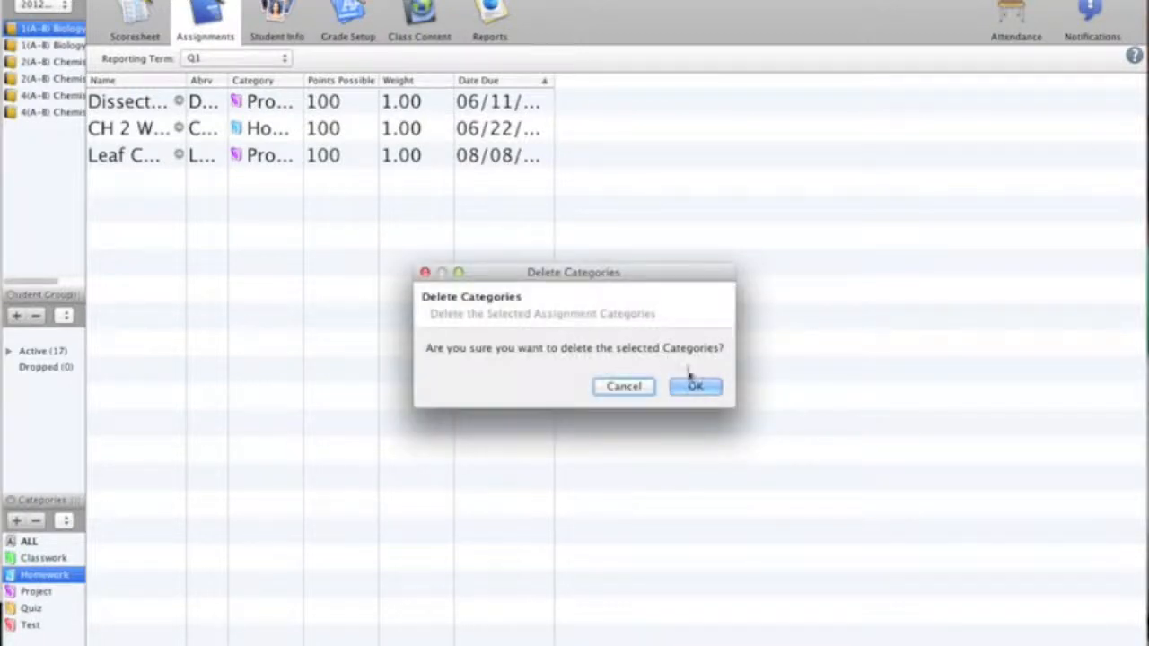
pyautogui.click(693, 387)
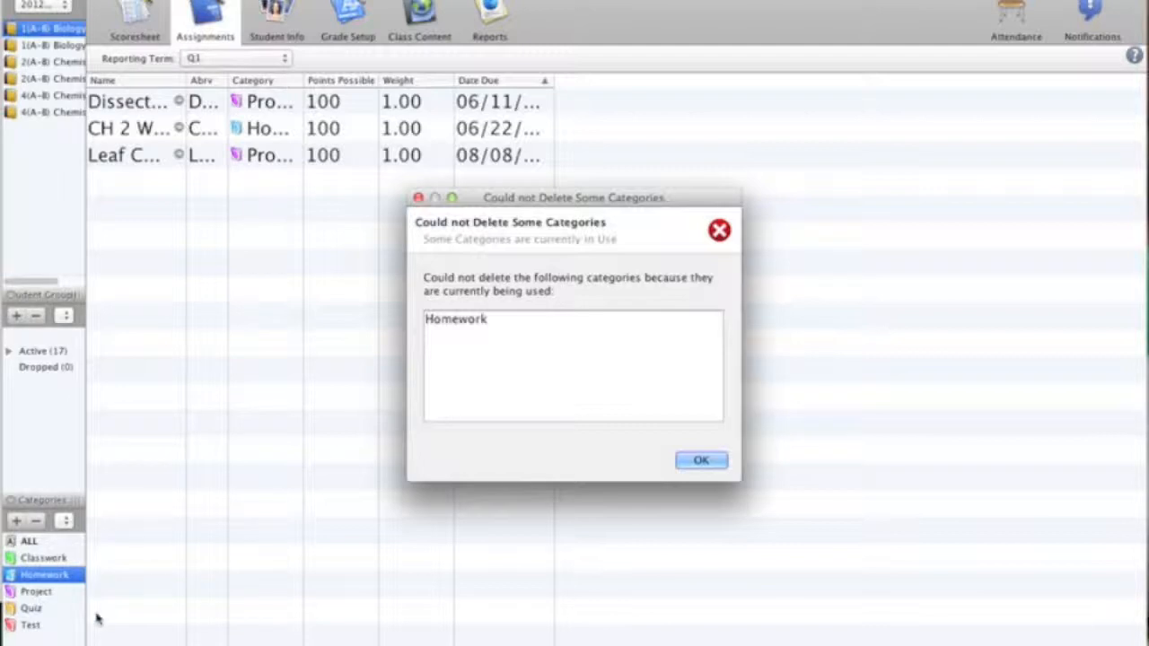
pyautogui.click(699, 460)
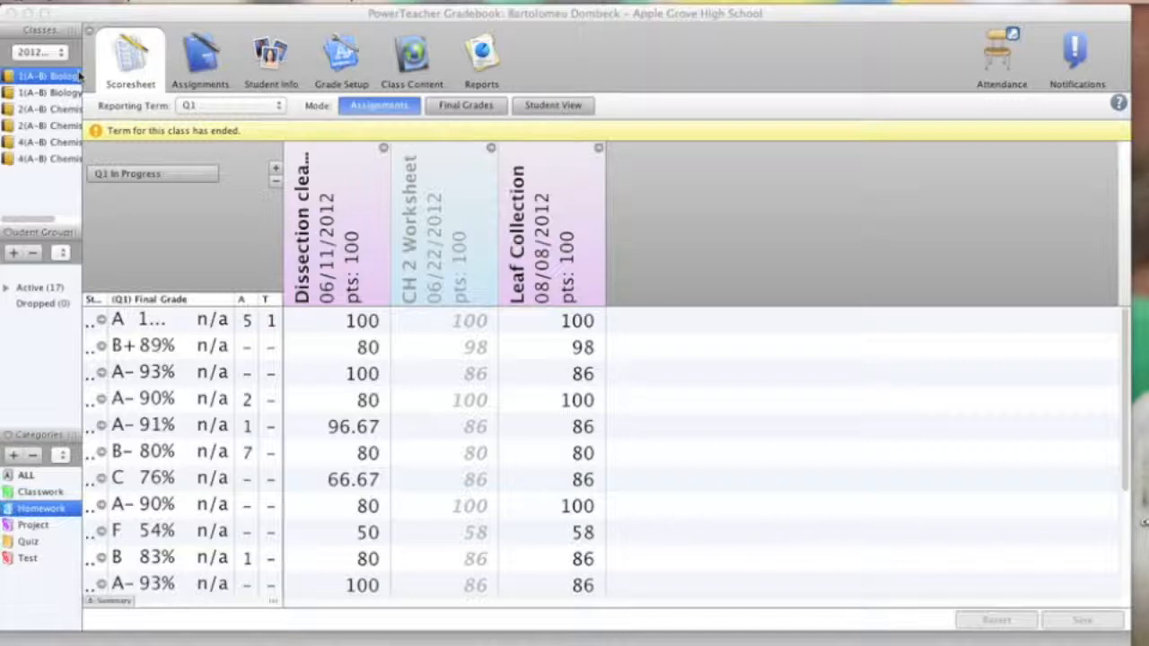
# Step: Open the Q1 term's grade setup and switch its final grade calculation to Category weights
pyautogui.click(346, 63)
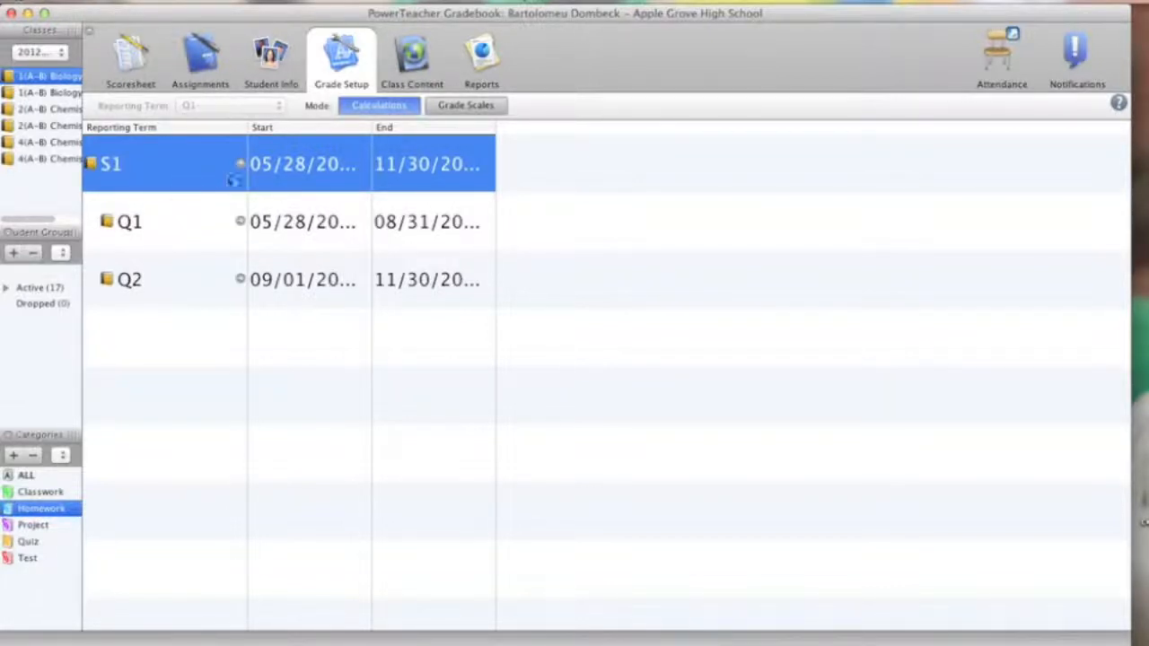
pyautogui.click(281, 243)
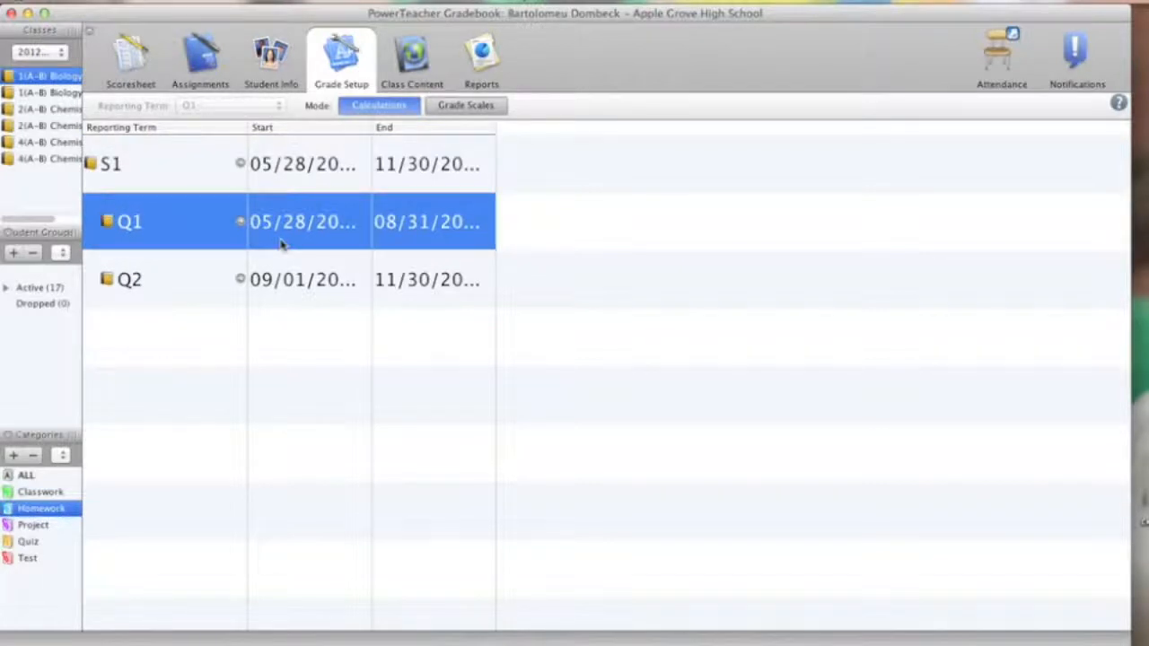
pyautogui.doubleClick(165, 233)
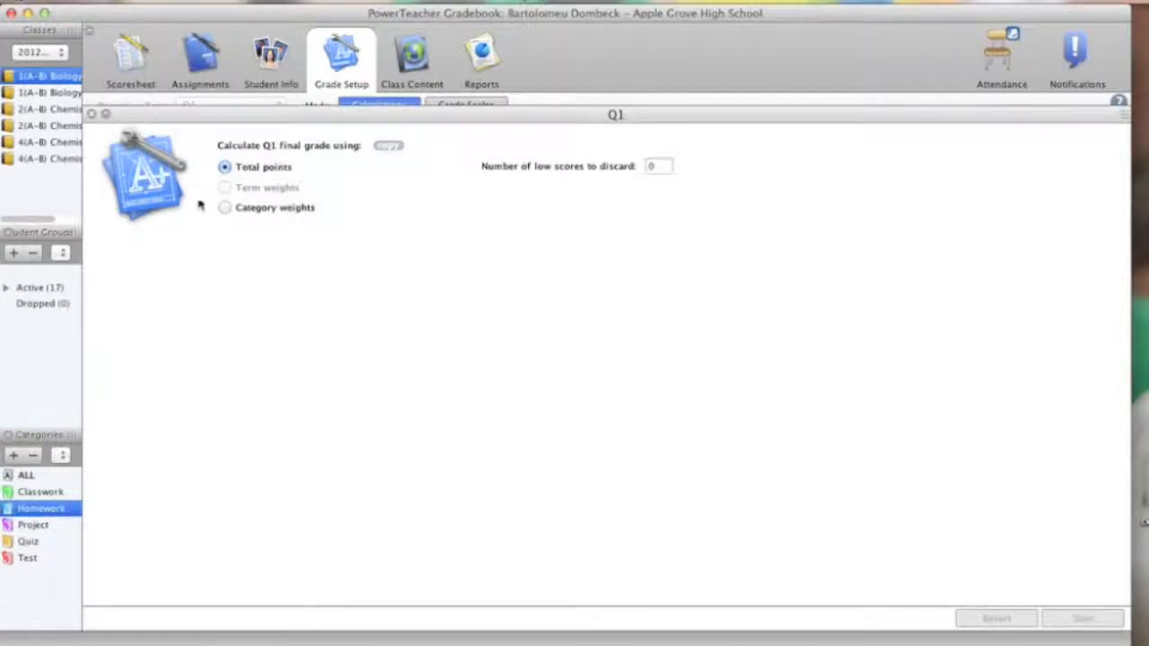
pyautogui.click(226, 209)
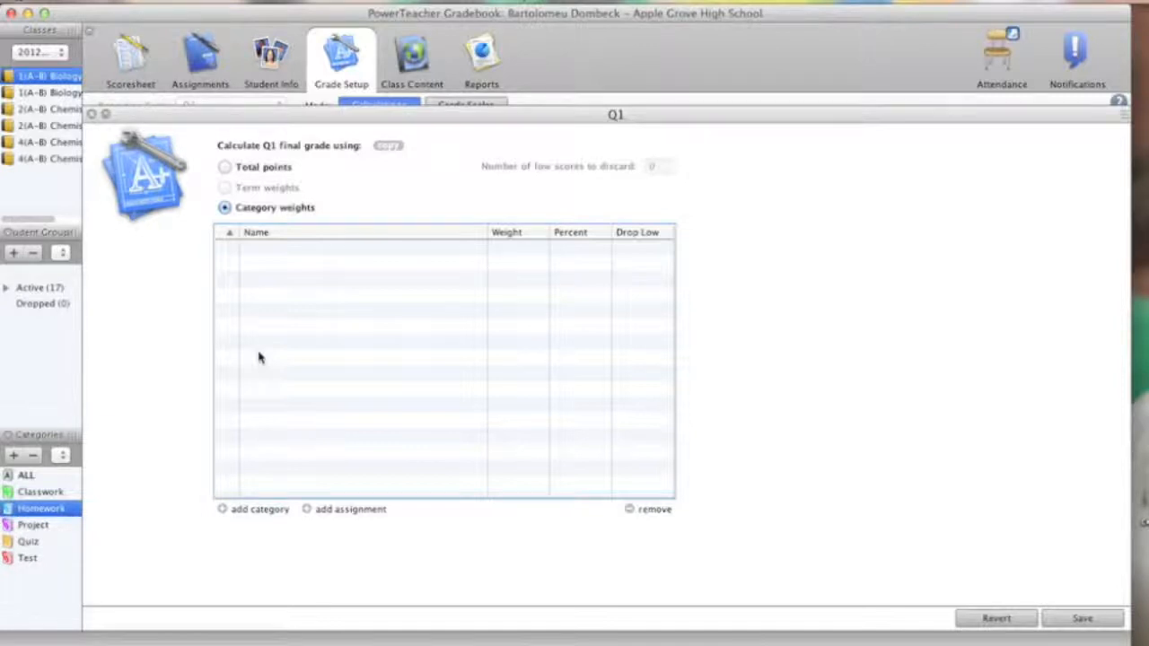
# Step: Add the Classwork, Homework, Quiz and Test categories to the Q1 category weights
pyautogui.click(259, 509)
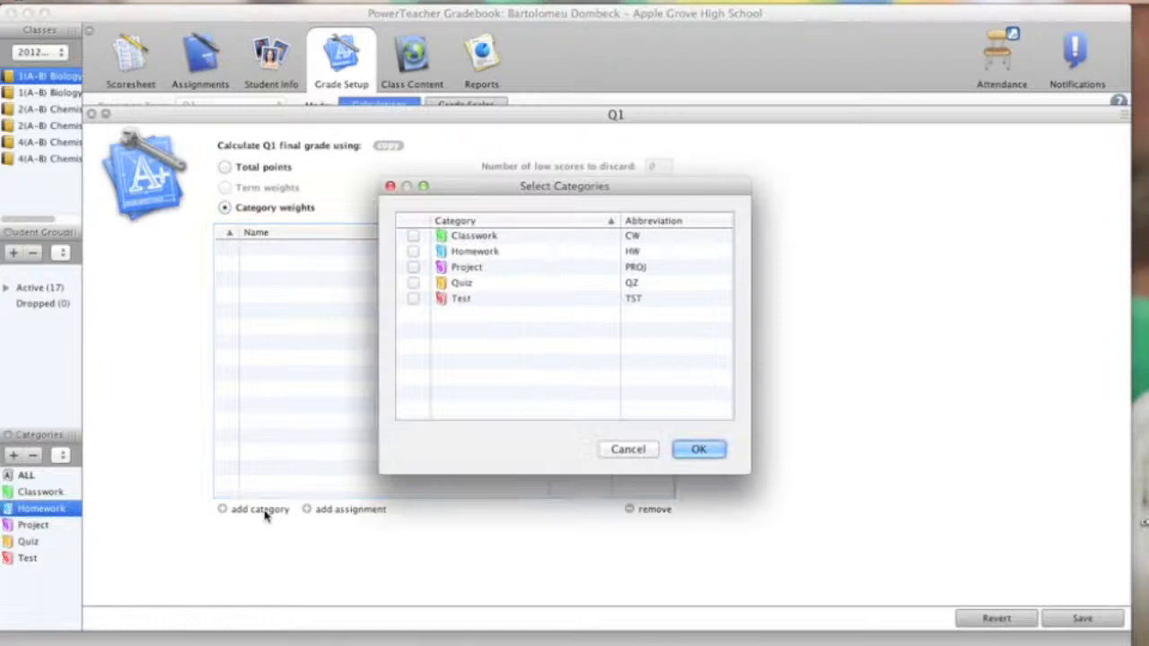
pyautogui.click(413, 235)
pyautogui.click(413, 251)
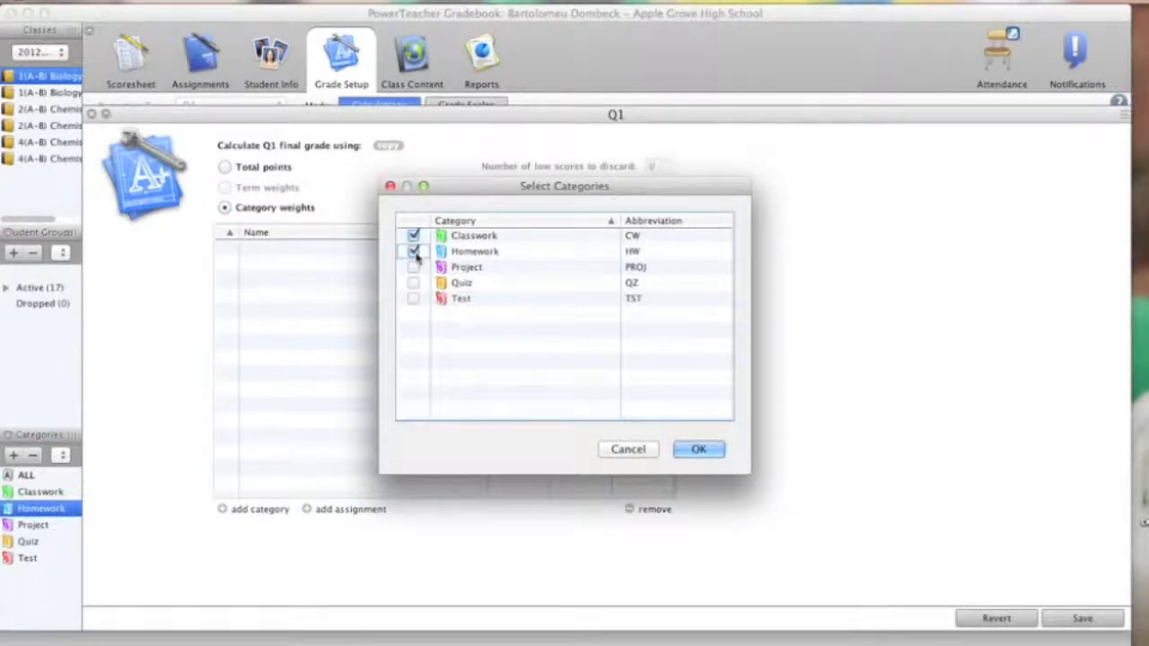
pyautogui.click(413, 282)
pyautogui.click(413, 298)
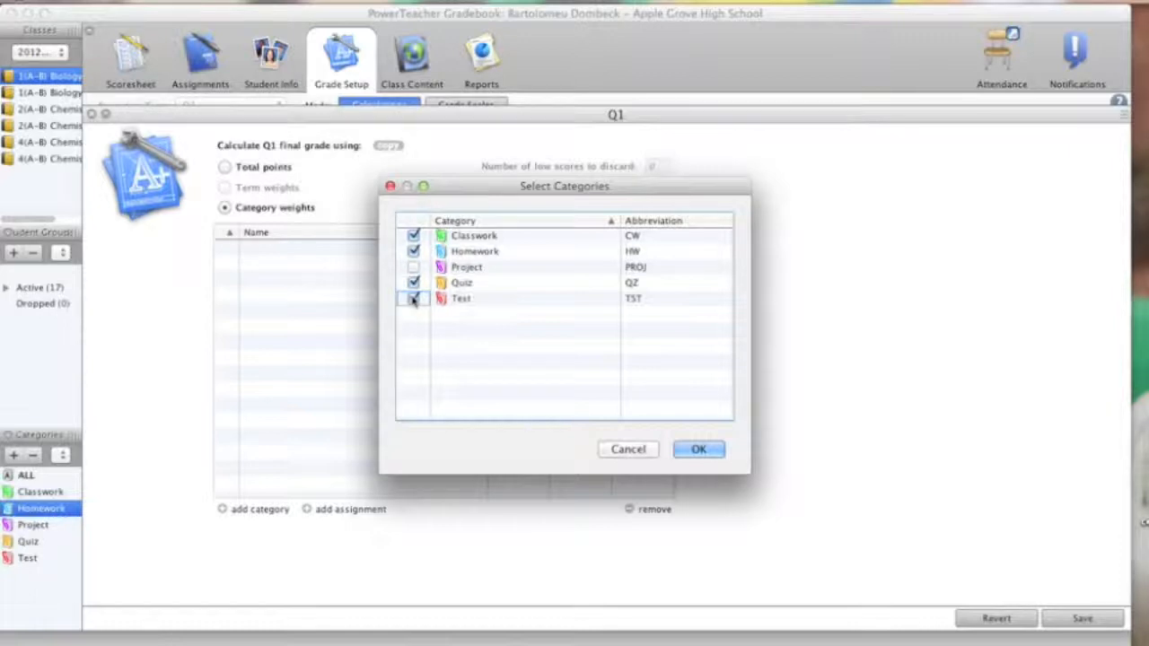
pyautogui.click(699, 452)
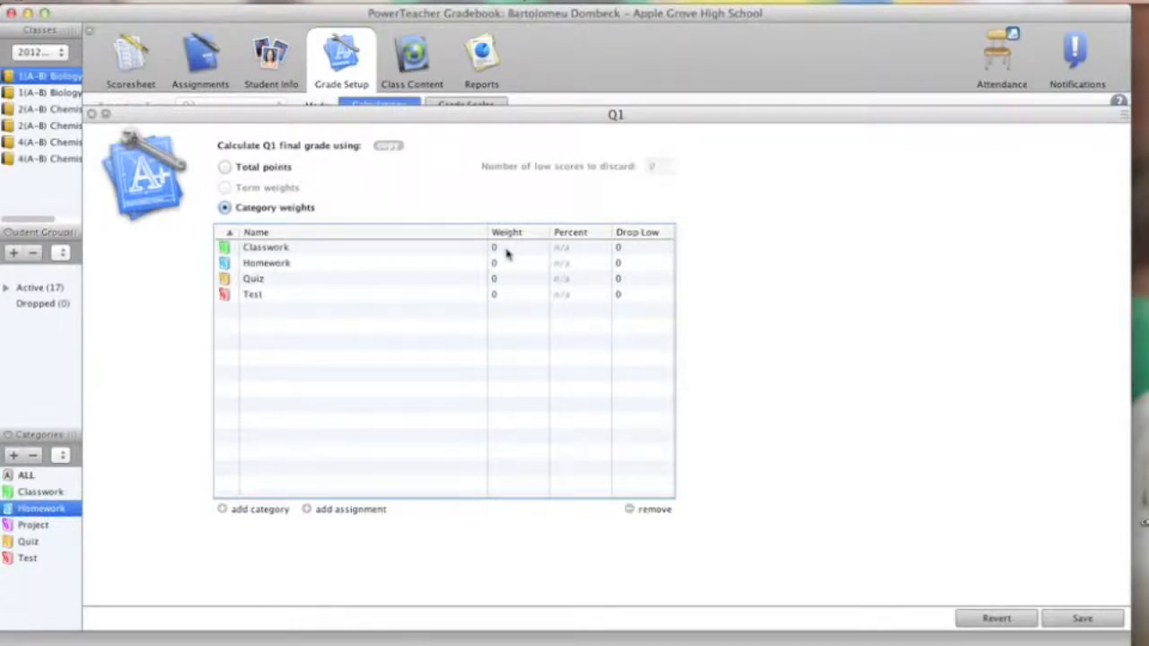
# Step: Set the category weights to Classwork 10, Homework 0, Quiz 30 and Test 60
pyautogui.doubleClick(508, 249)
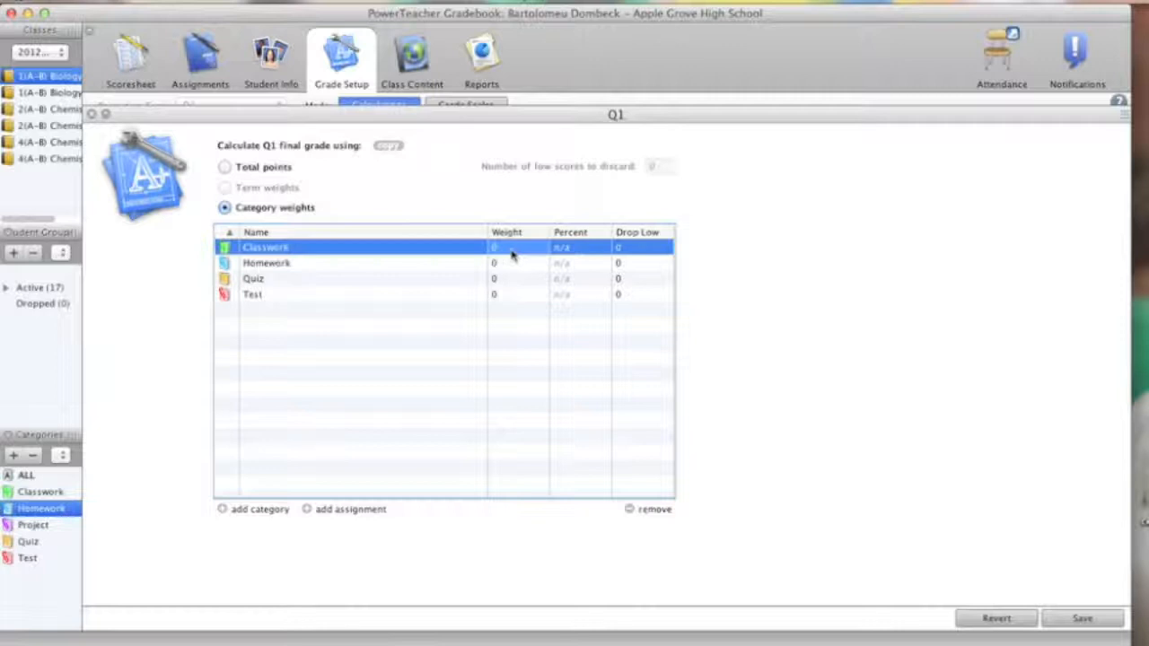
pyautogui.press('BackSpace')
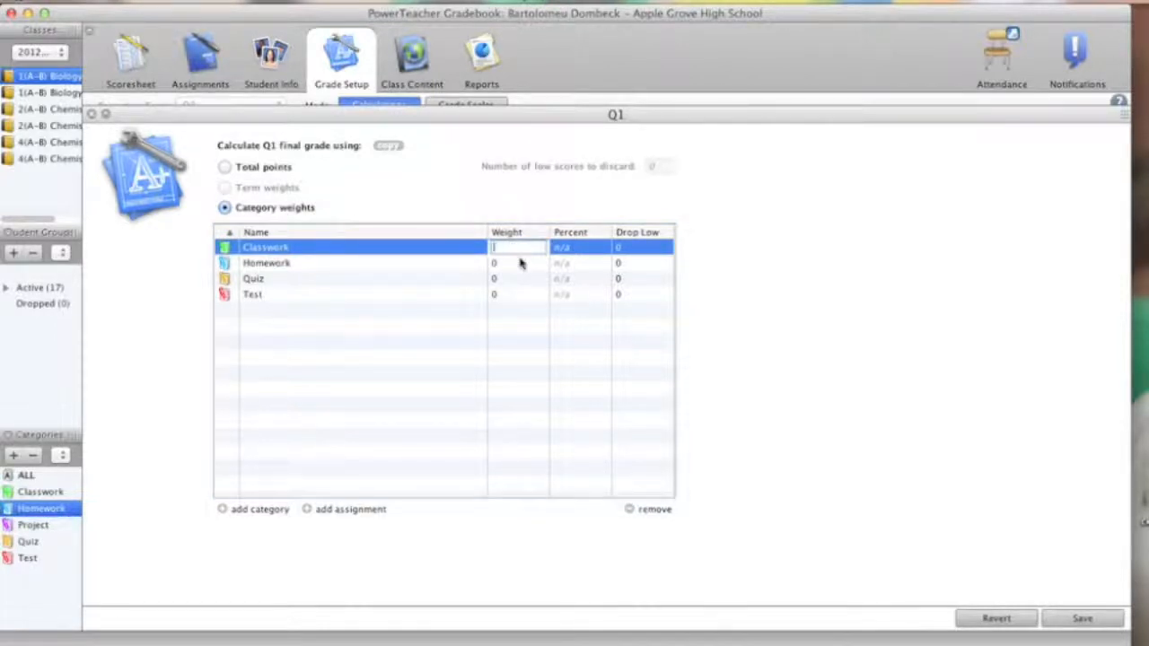
pyautogui.write('10')
pyautogui.doubleClick(507, 266)
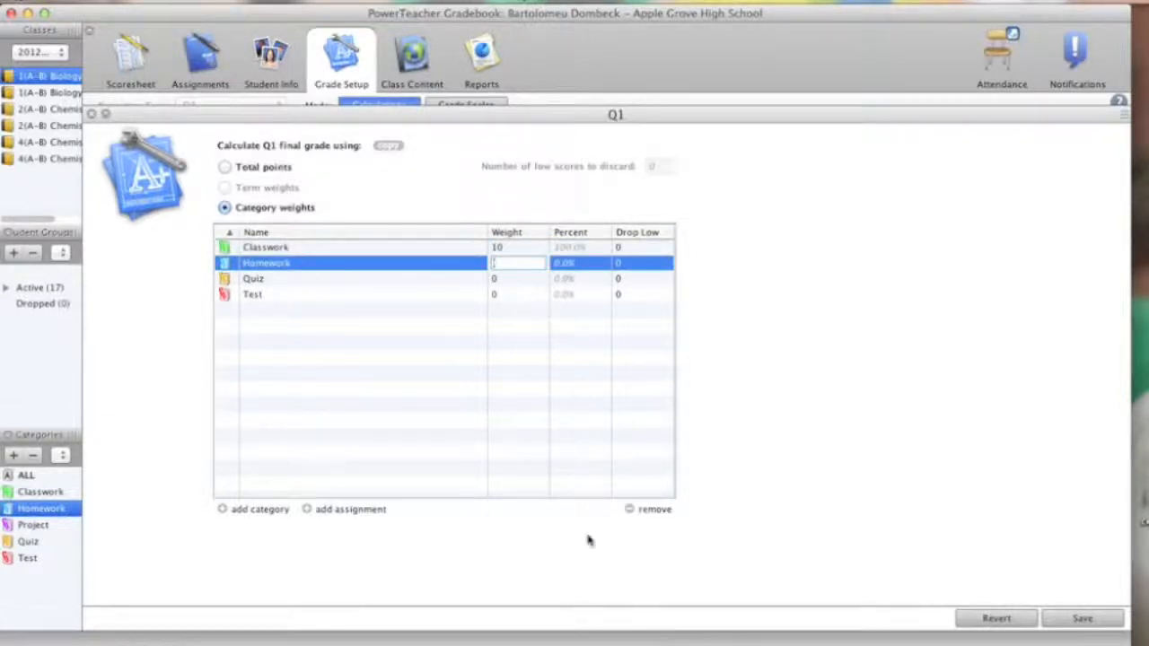
pyautogui.write('0')
pyautogui.click(503, 284)
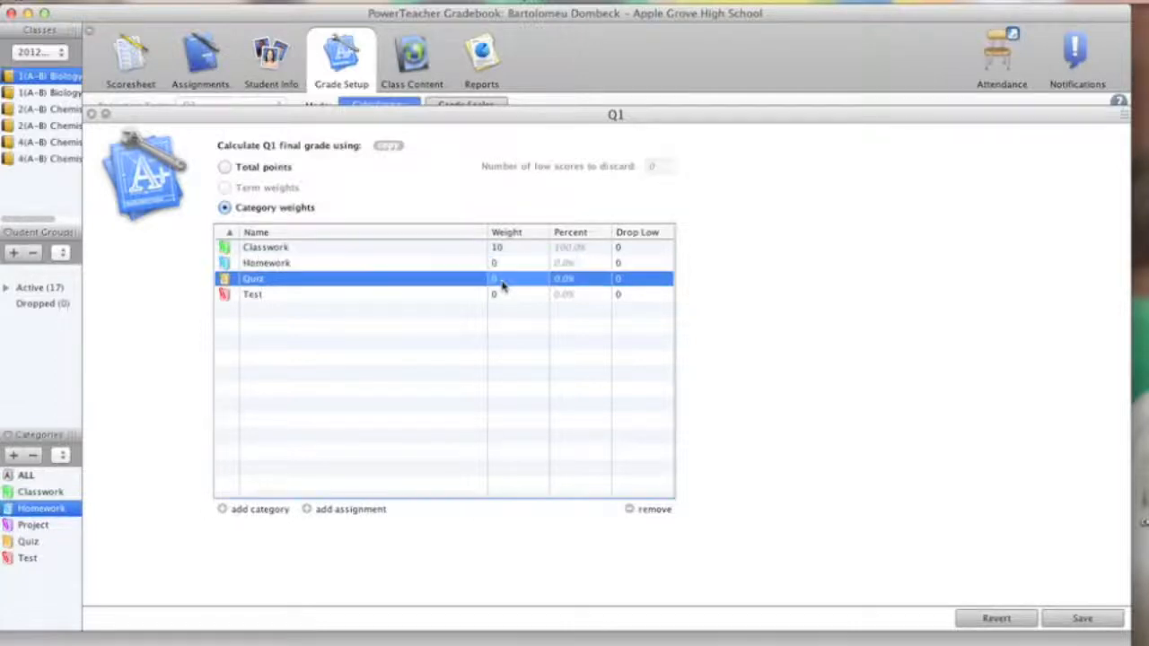
pyautogui.click(501, 281)
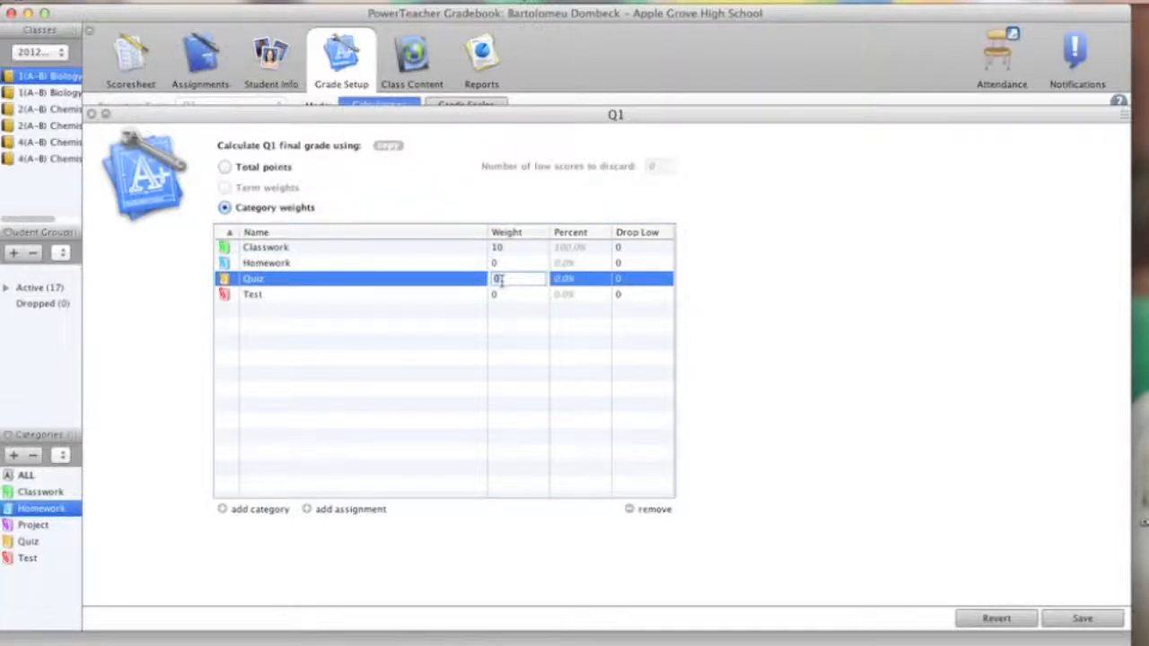
pyautogui.write('30')
pyautogui.click(504, 299)
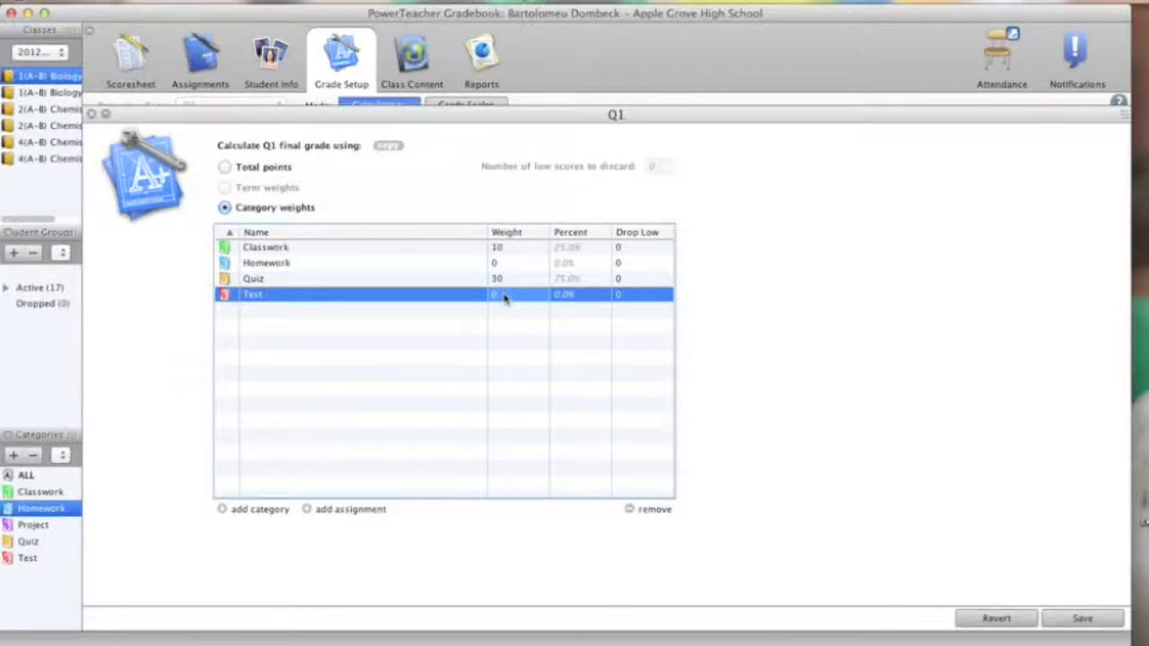
pyautogui.click(504, 296)
pyautogui.write('6')
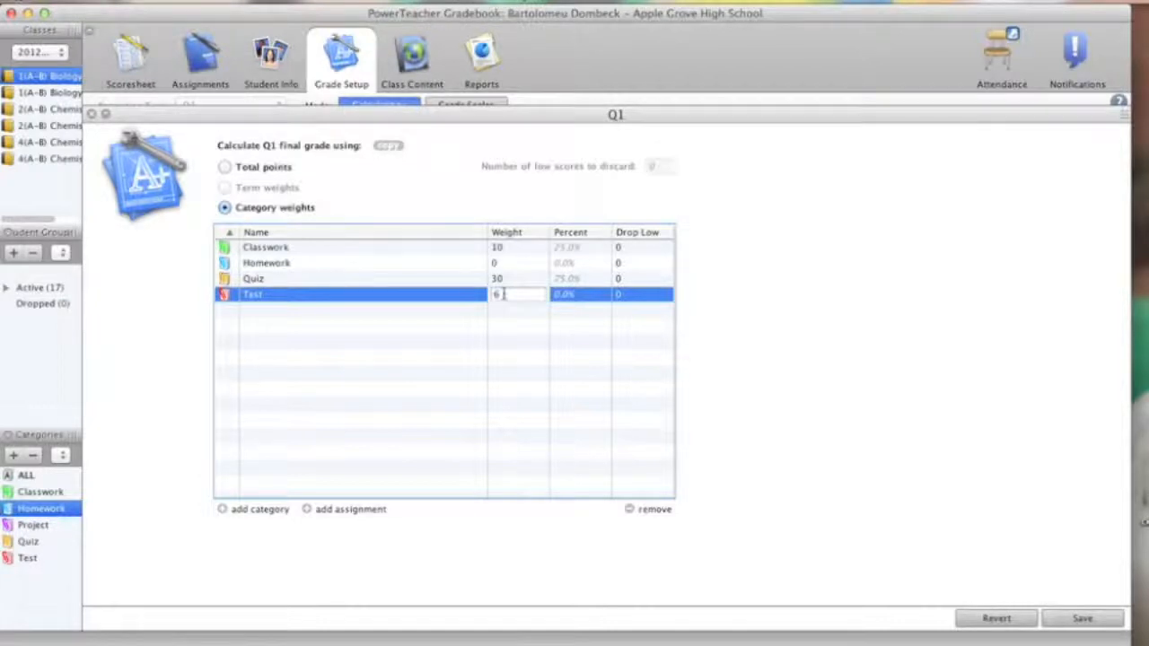
pyautogui.click(514, 329)
# Step: Set Classwork to drop its 2 lowest scores and save the Q1 calculation
pyautogui.click(508, 264)
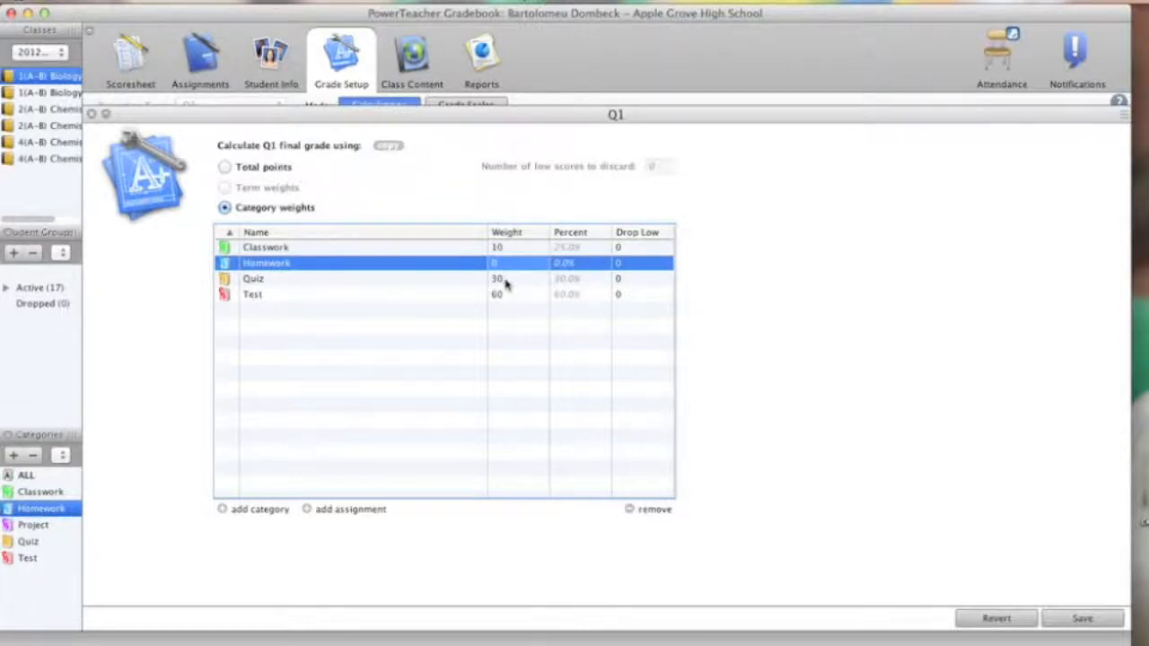
pyautogui.click(449, 295)
pyautogui.click(478, 264)
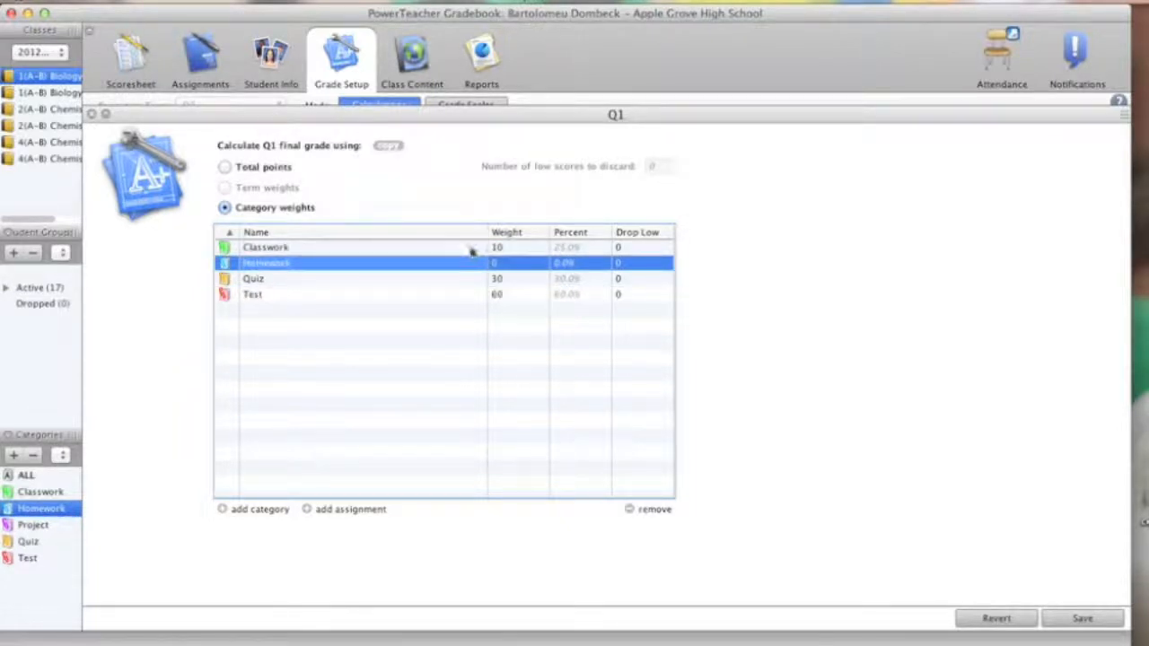
pyautogui.click(470, 248)
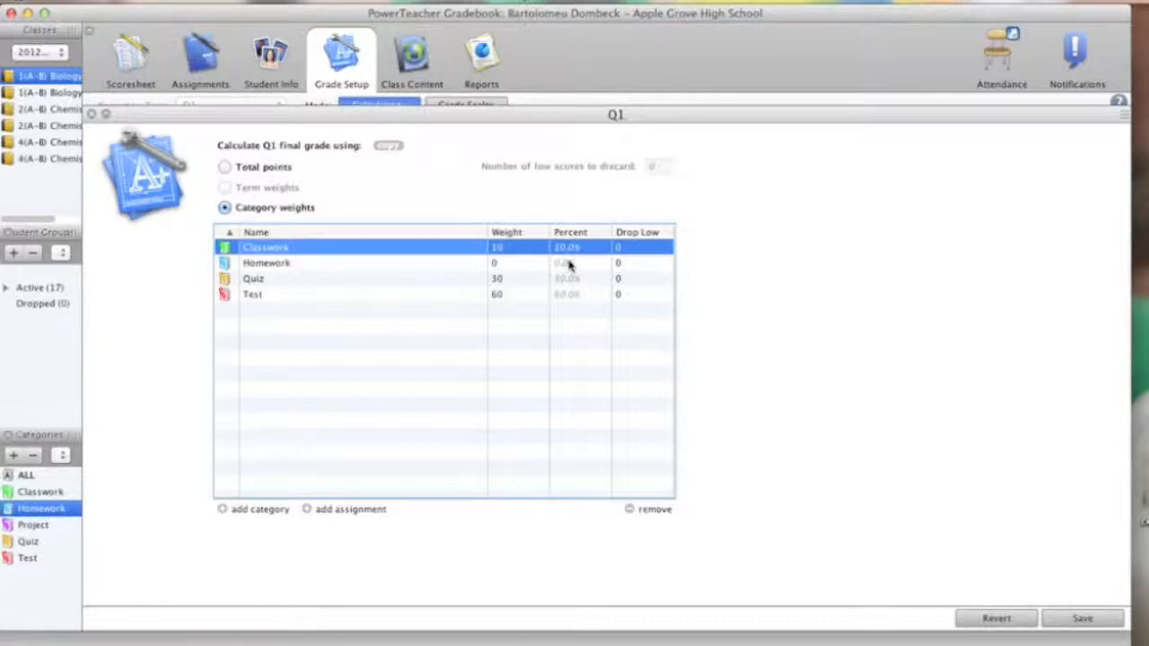
pyautogui.doubleClick(622, 252)
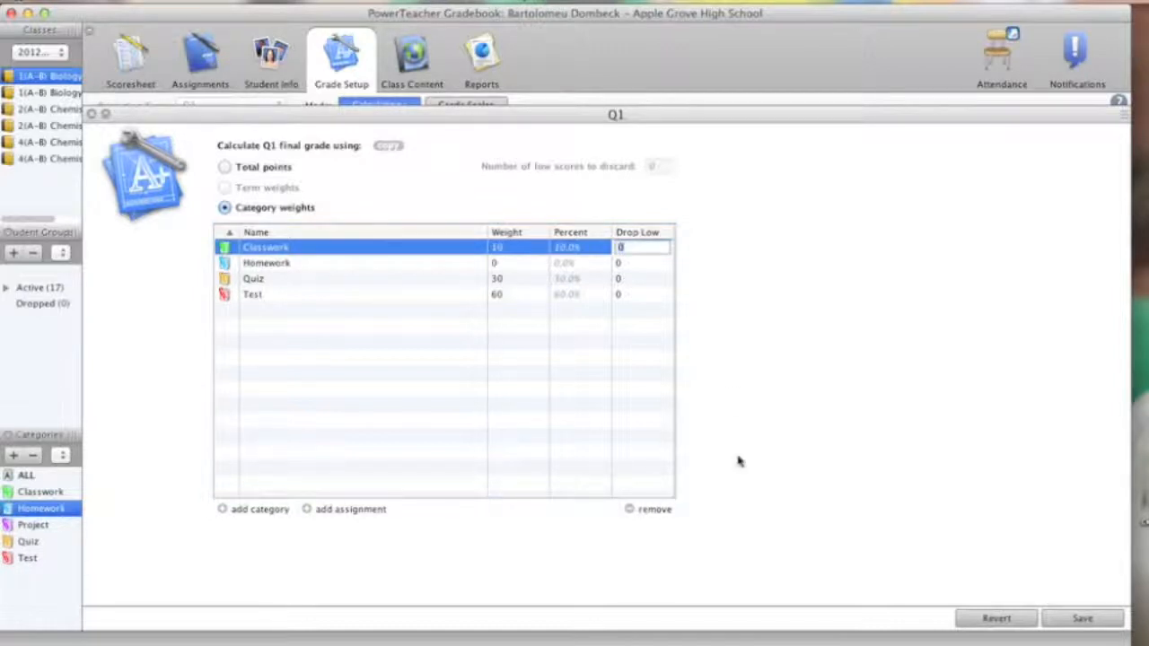
pyautogui.write('2')
pyautogui.click(631, 296)
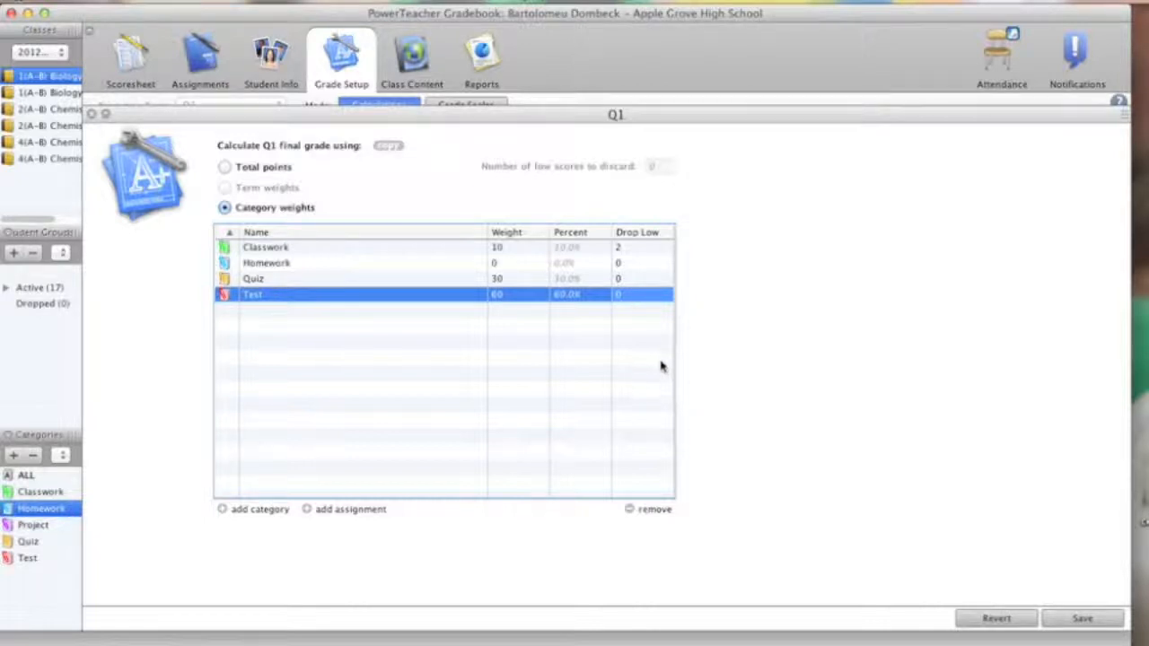
pyautogui.click(1070, 617)
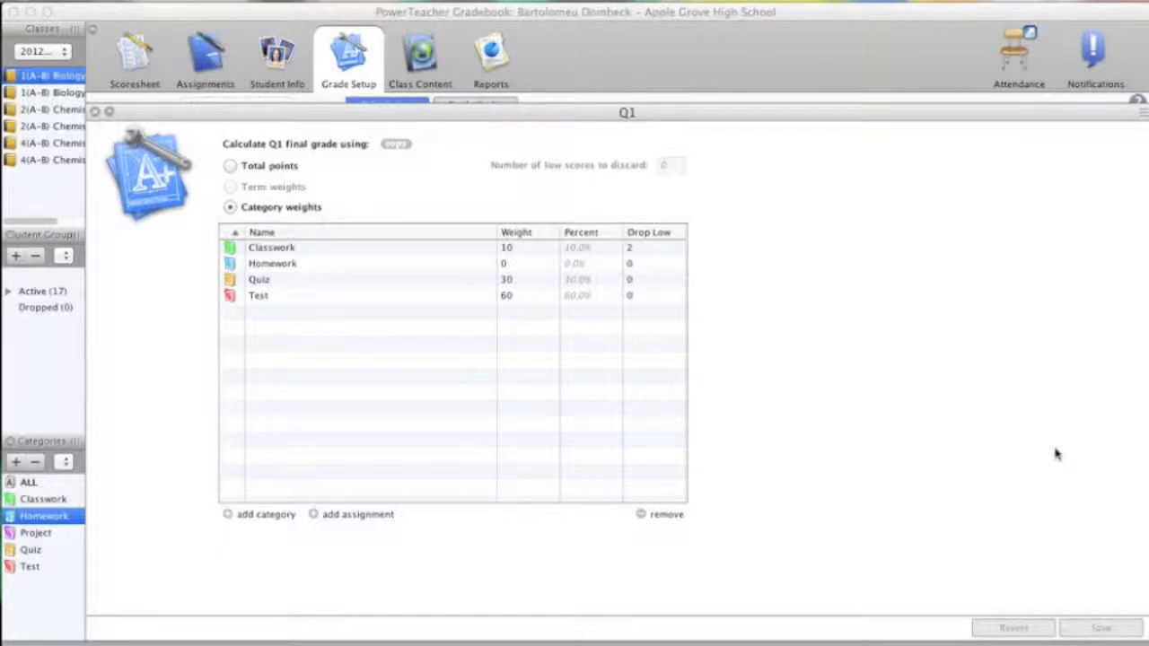
# Step: Add the Leaf Collection assignment to the Q1 weights with a weight of 10 and save
pyautogui.click(315, 518)
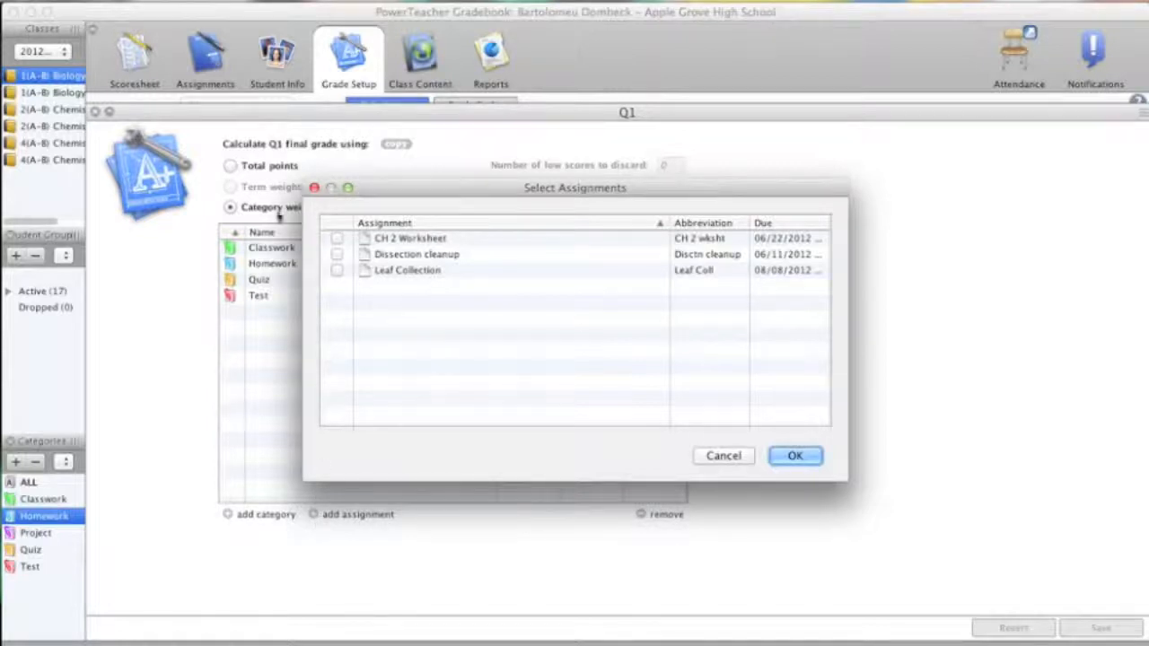
pyautogui.click(337, 271)
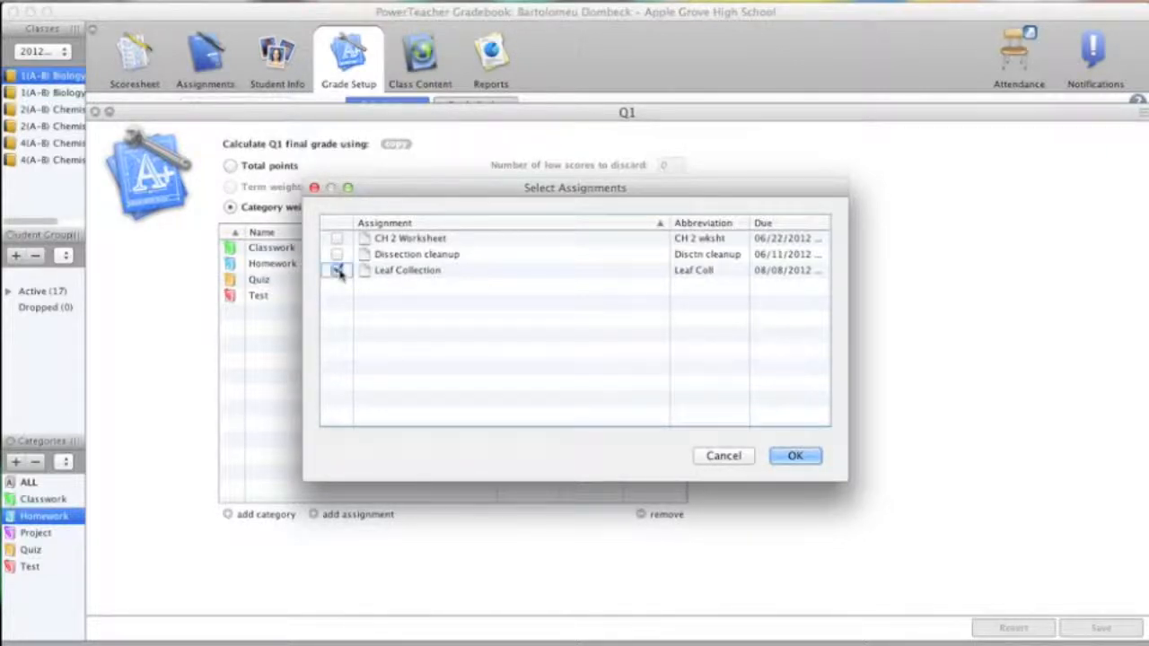
pyautogui.click(795, 456)
pyautogui.click(292, 314)
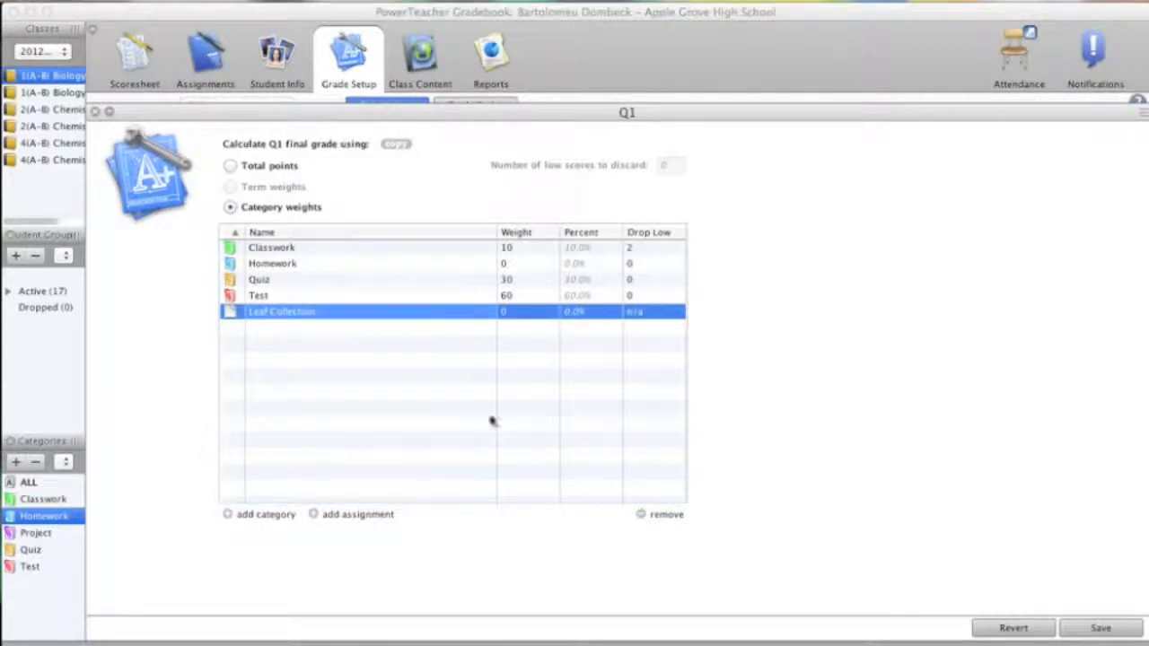
pyautogui.click(526, 316)
pyautogui.click(526, 314)
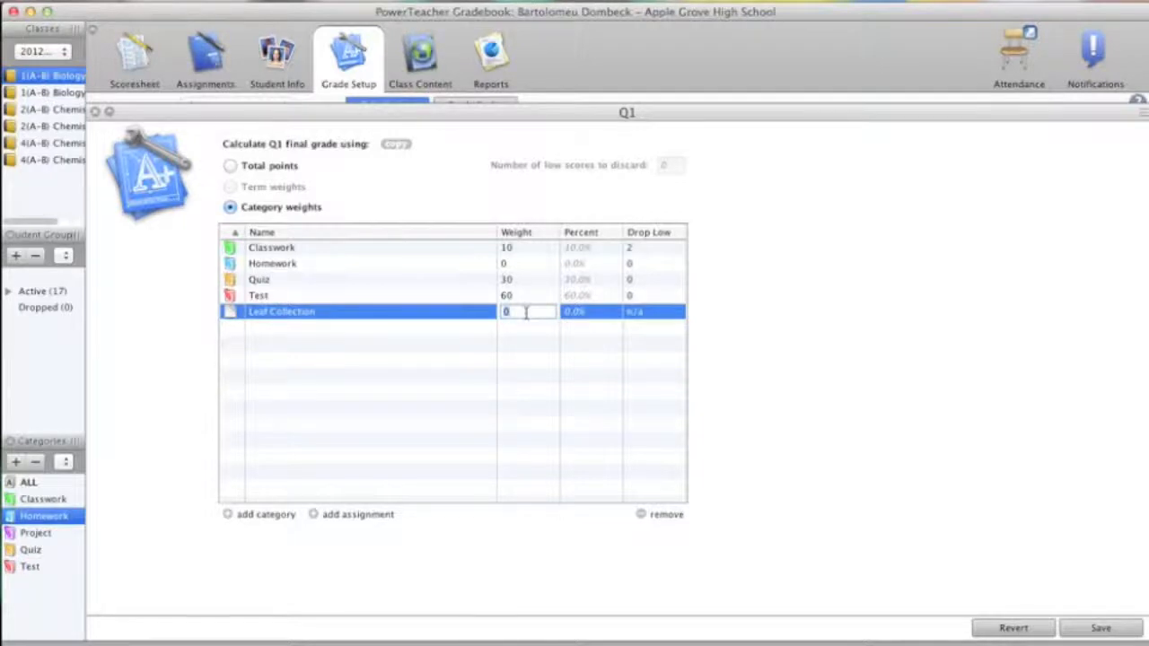
pyautogui.press('BackSpace')
pyautogui.write('10')
pyautogui.click(1099, 630)
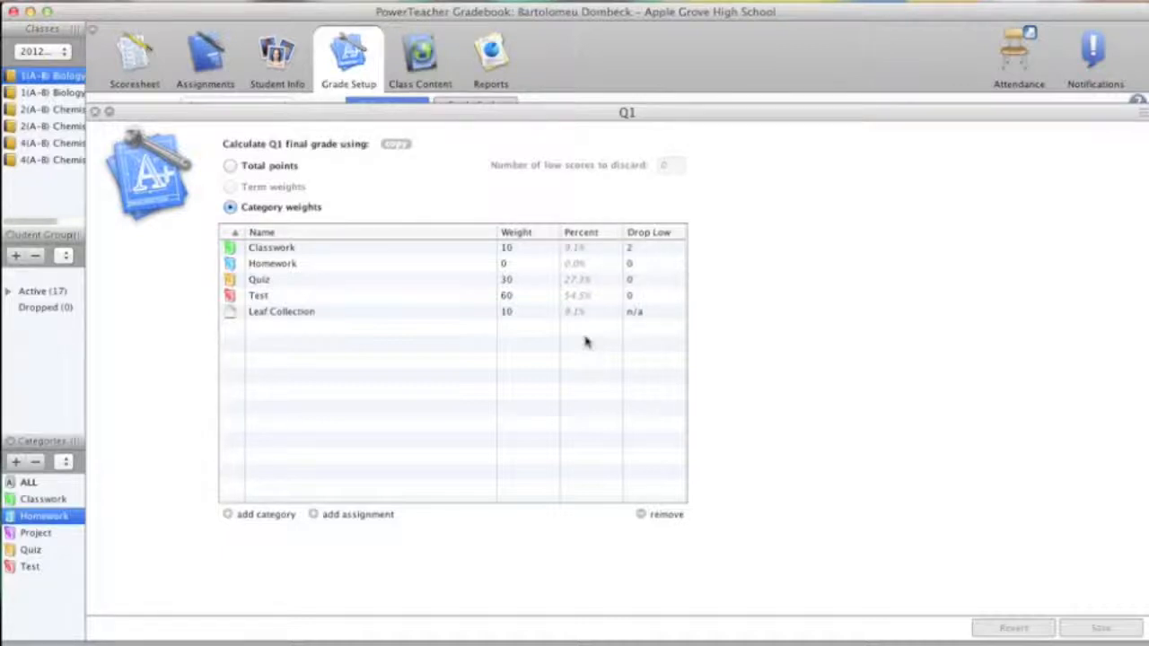
# Step: Remove Leaf Collection from the Q1 weights and save
pyautogui.click(316, 314)
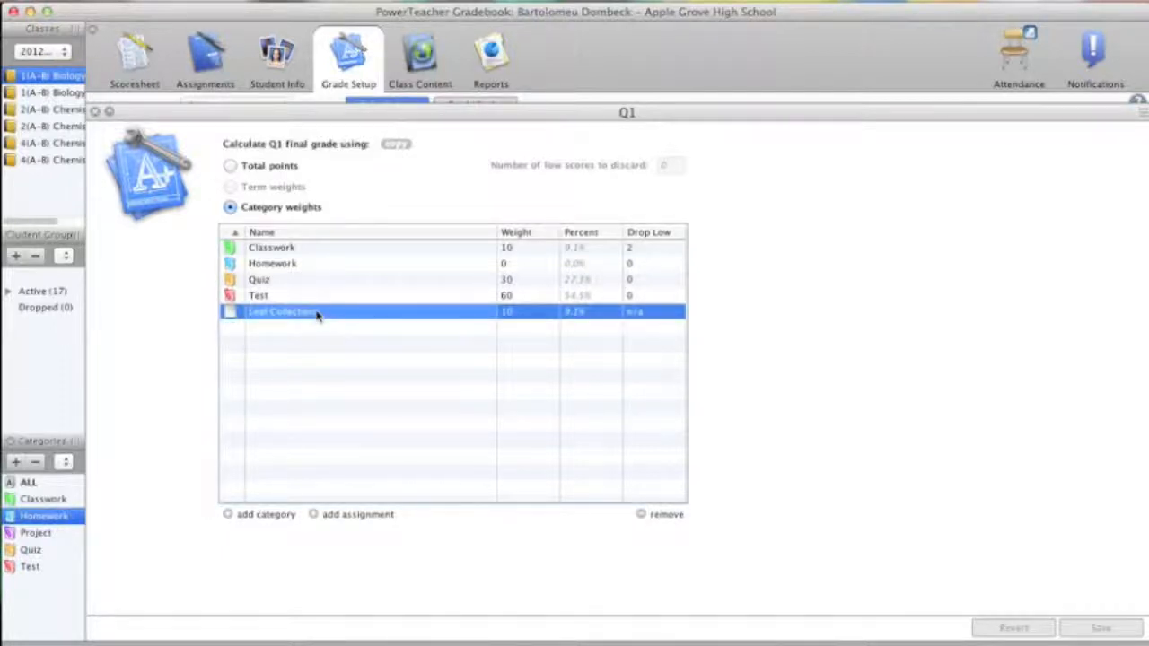
pyautogui.click(657, 515)
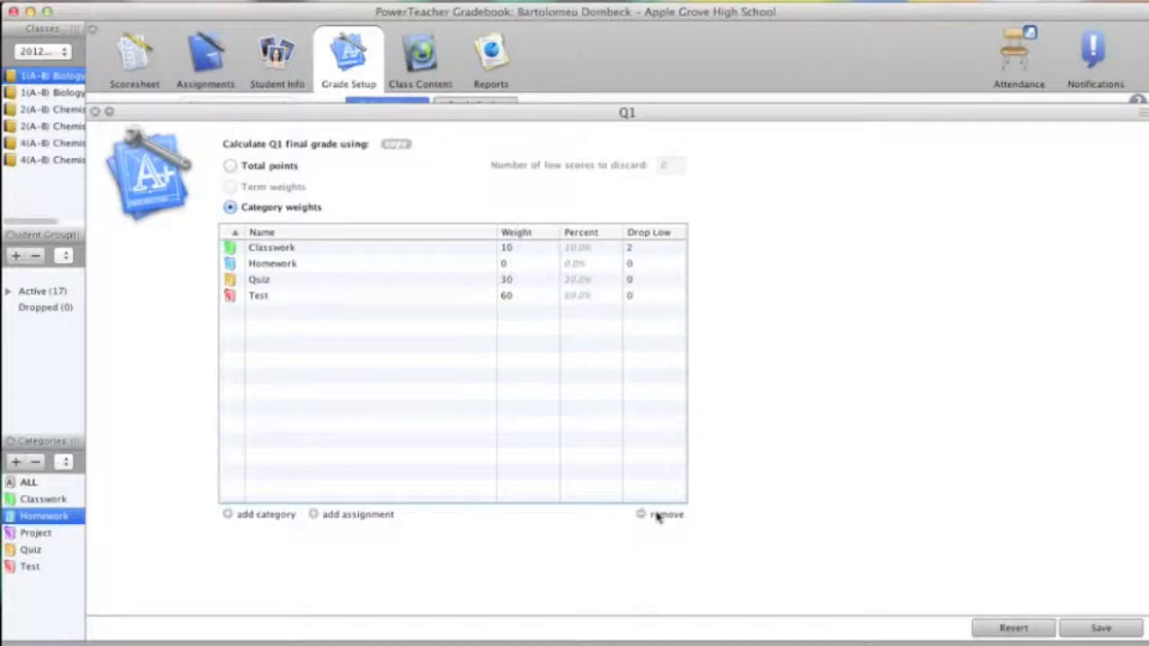
pyautogui.click(1111, 633)
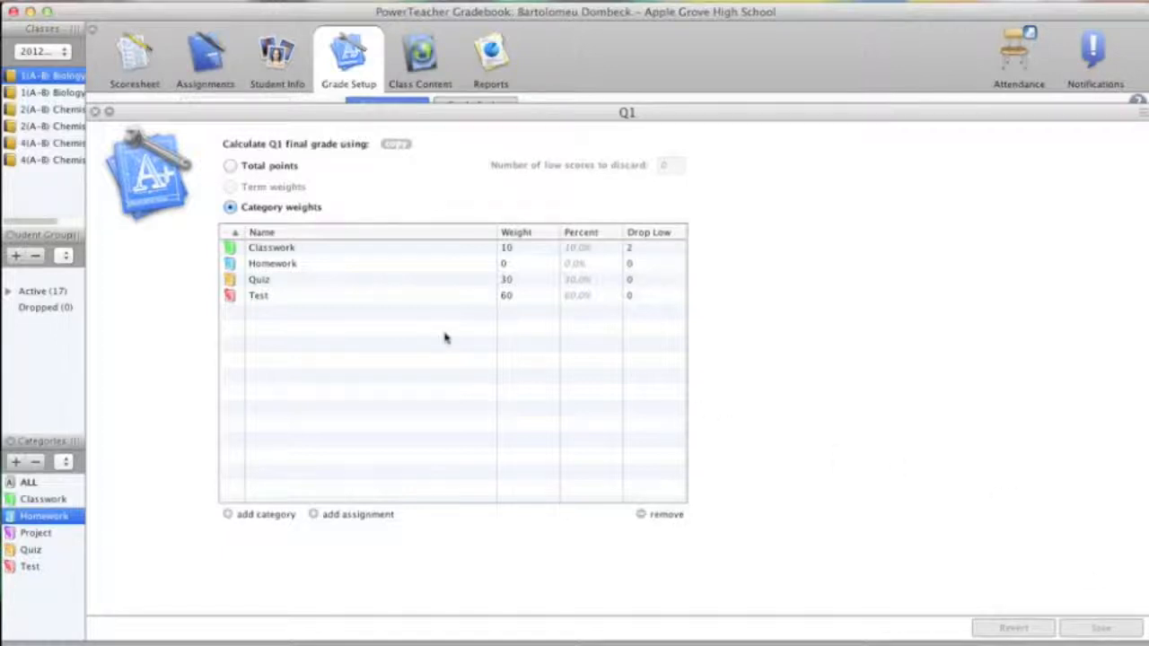
# Step: Remove the Homework category from the Q1 weights and save the calculation
pyautogui.click(282, 266)
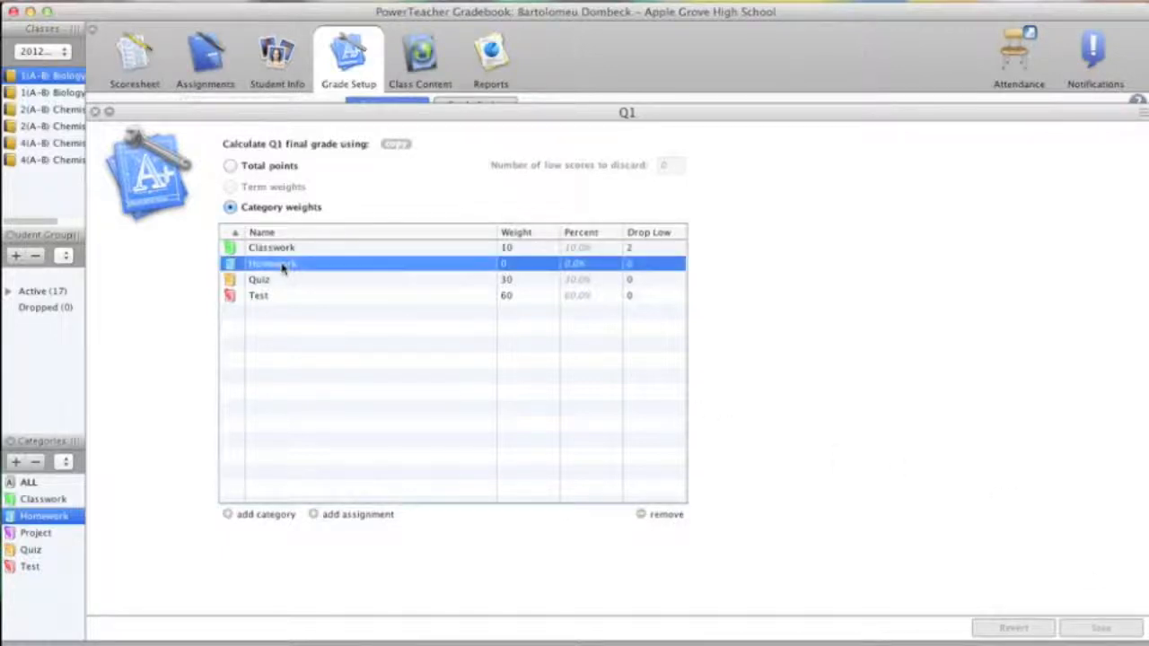
pyautogui.click(661, 519)
pyautogui.click(1097, 630)
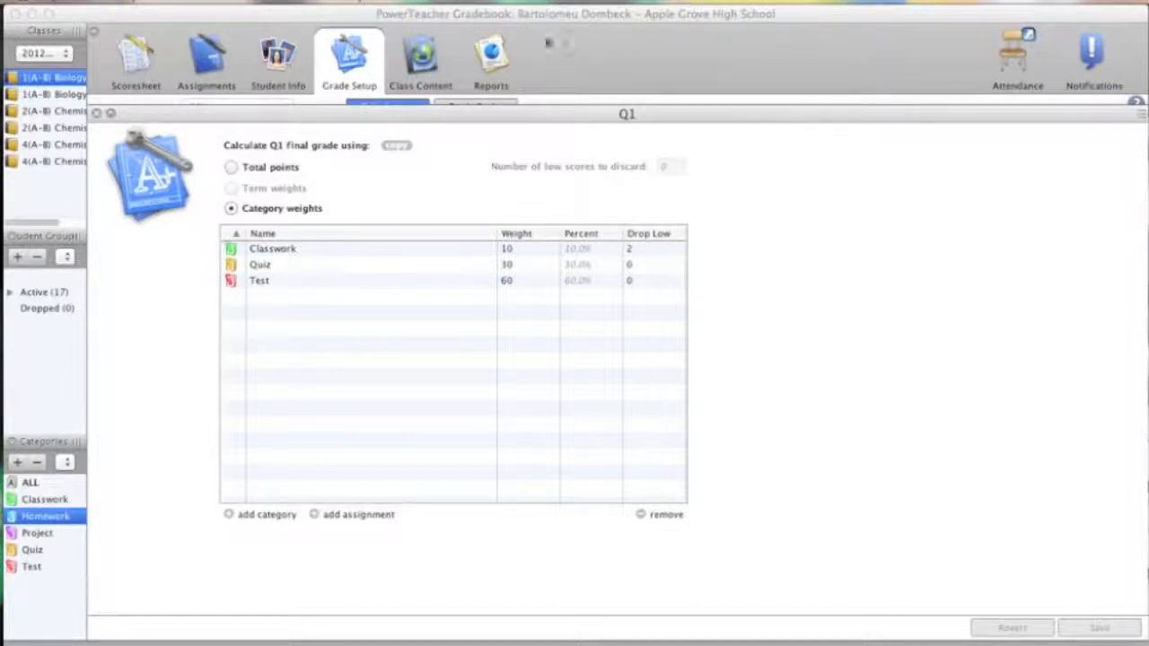
# Step: Copy the Q1 final grade setup only into the S1 and Q2 reporting terms of 1(A-B) Biology
pyautogui.click(396, 146)
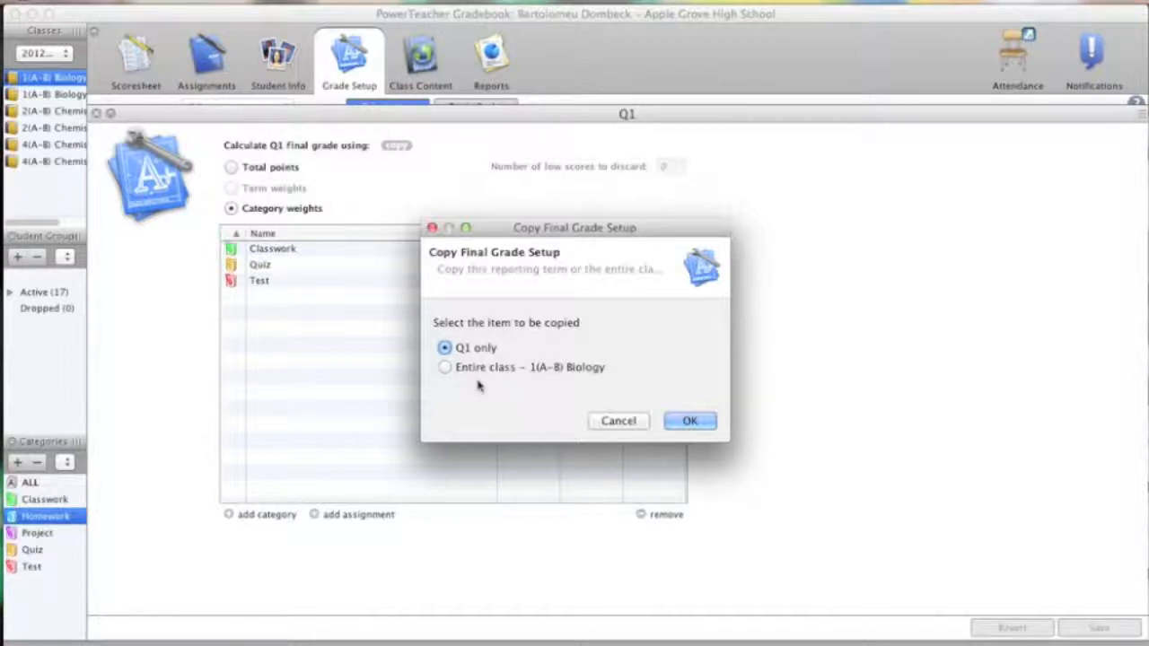
pyautogui.click(690, 422)
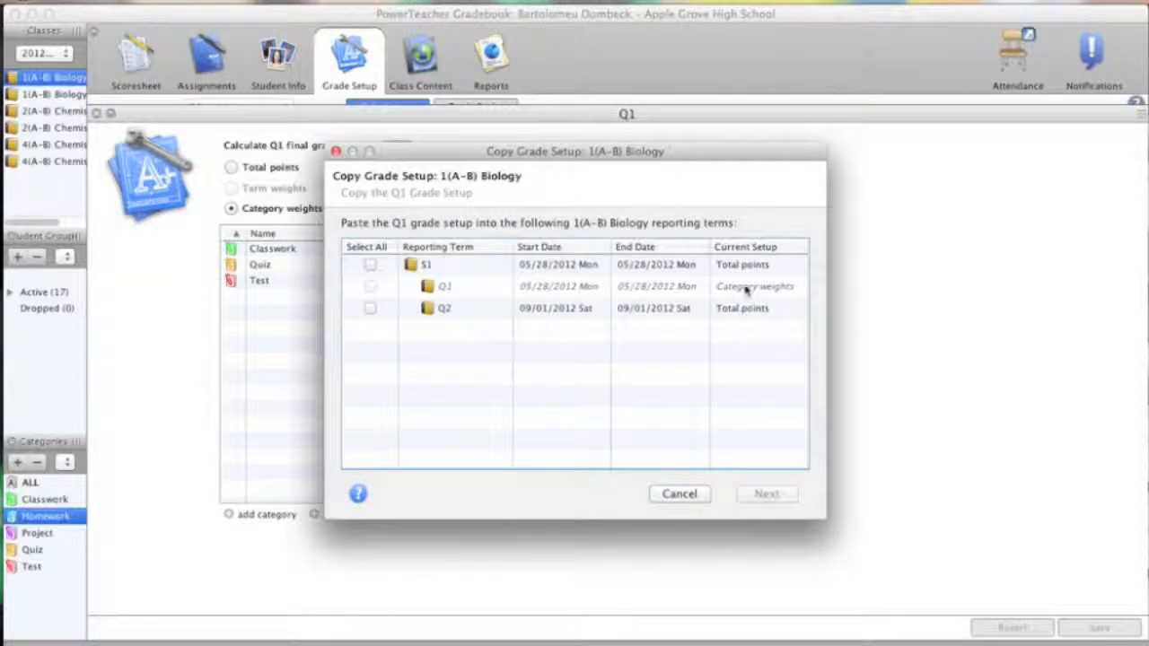
pyautogui.click(370, 266)
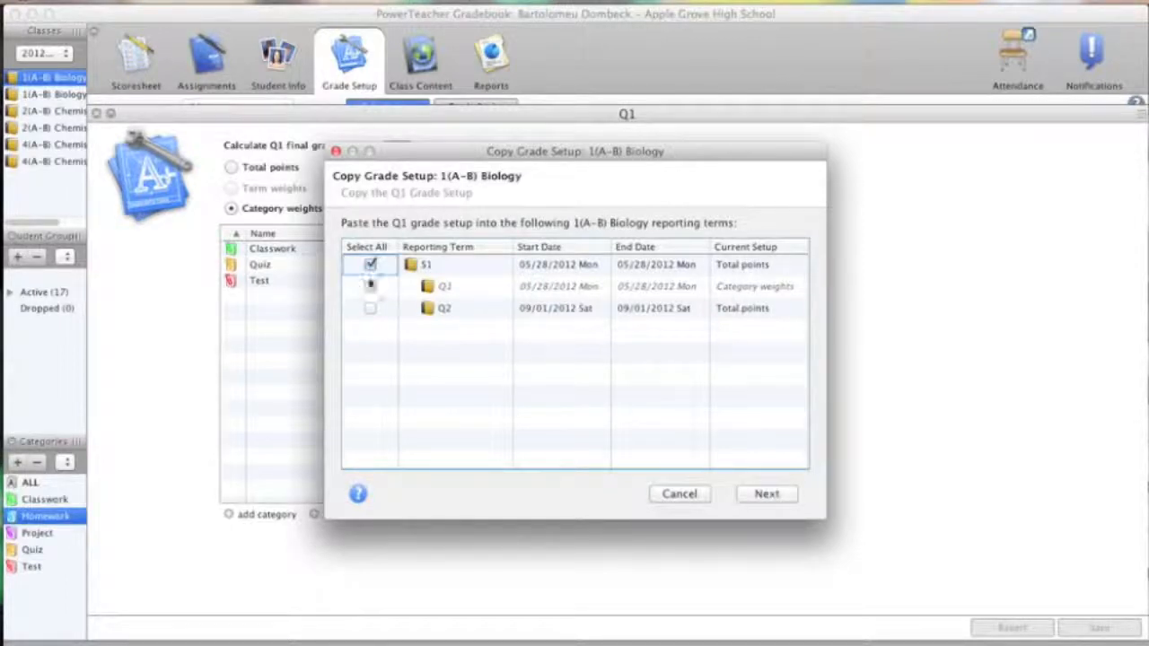
pyautogui.click(369, 308)
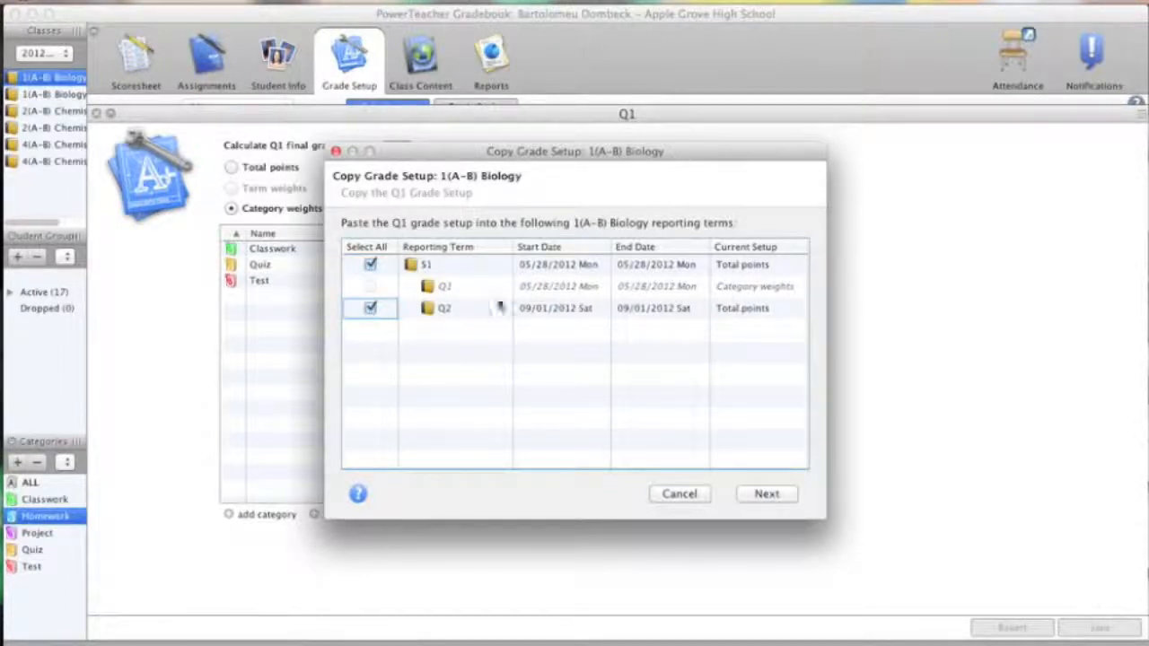
pyautogui.click(767, 495)
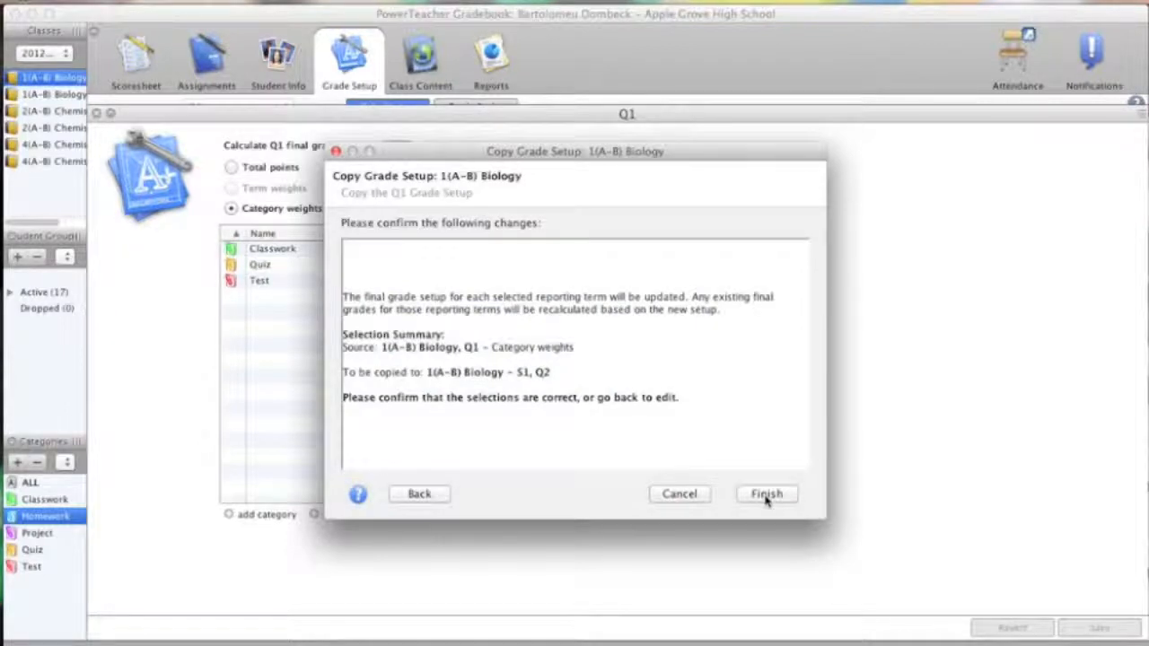
pyautogui.click(765, 495)
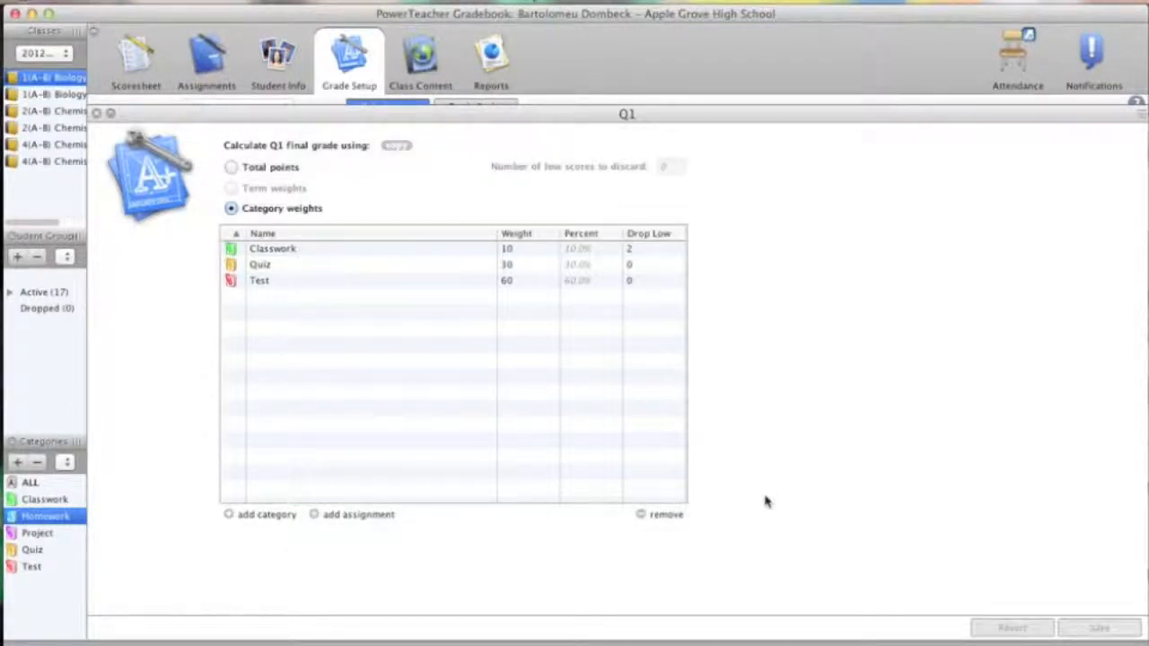
pyautogui.click(397, 145)
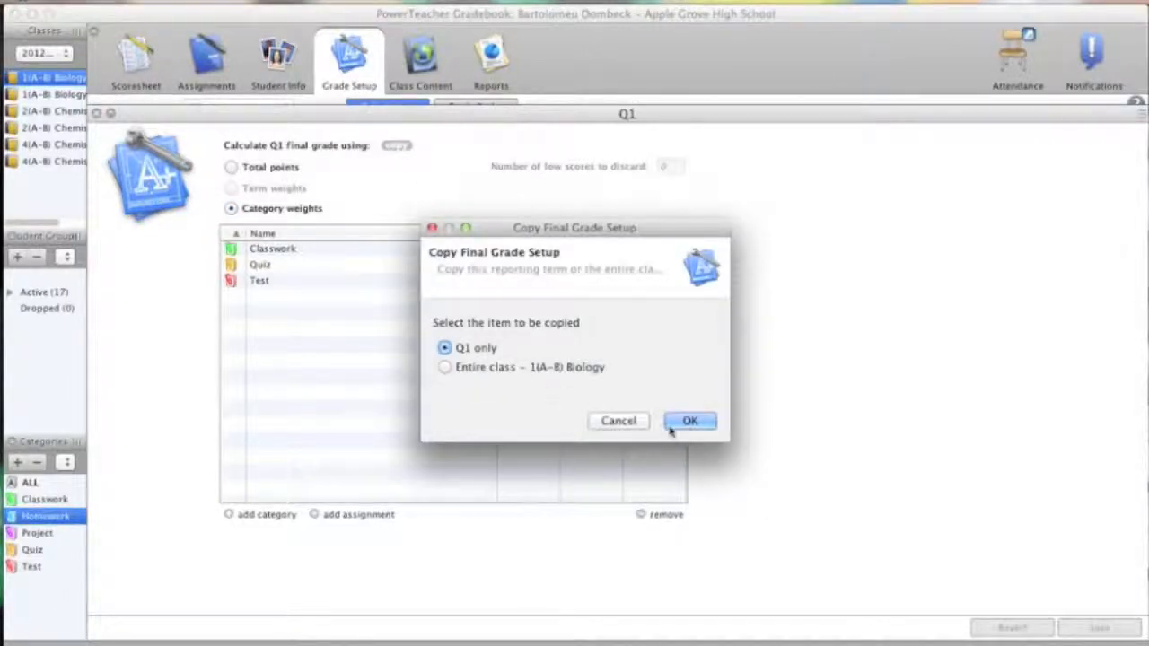
pyautogui.click(688, 423)
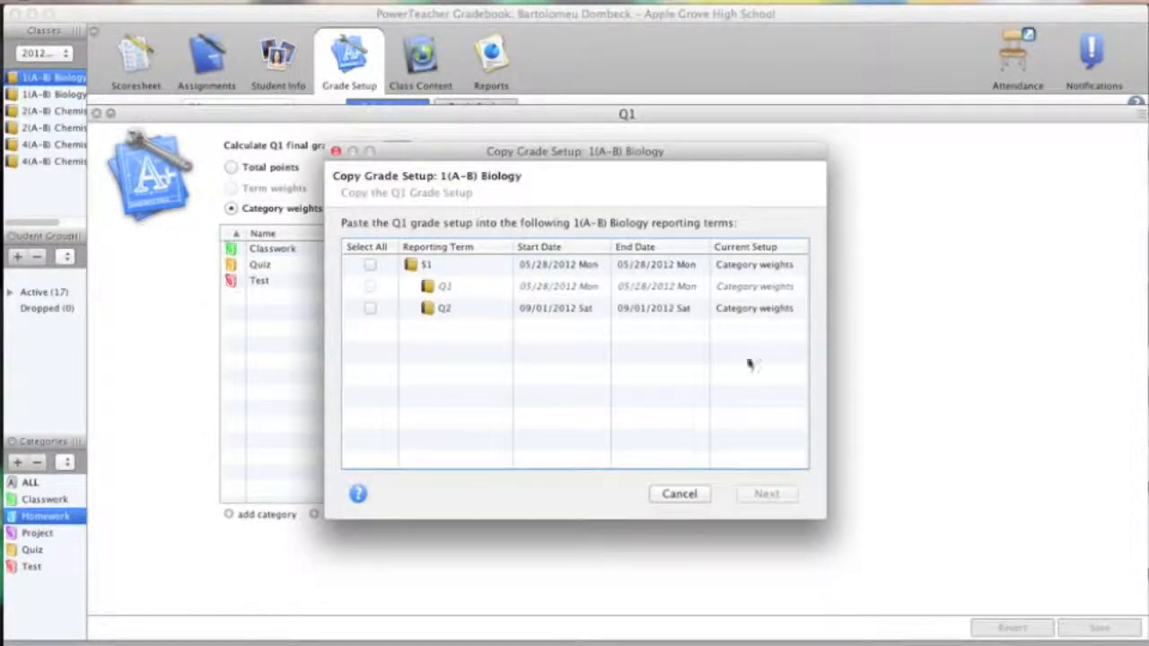
pyautogui.click(679, 494)
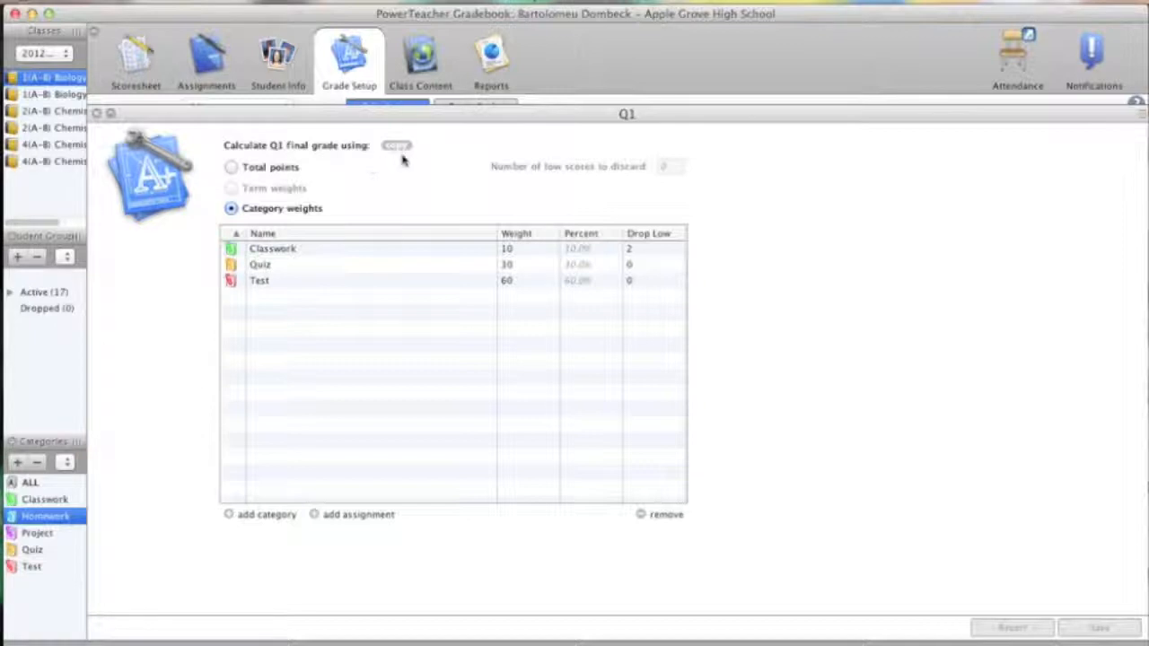
# Step: Copy the entire class final grade setup to the S1 classes 2(A-B) Chemistry 1 and 4(A-B) Chemistry 1
pyautogui.click(397, 145)
pyautogui.click(689, 421)
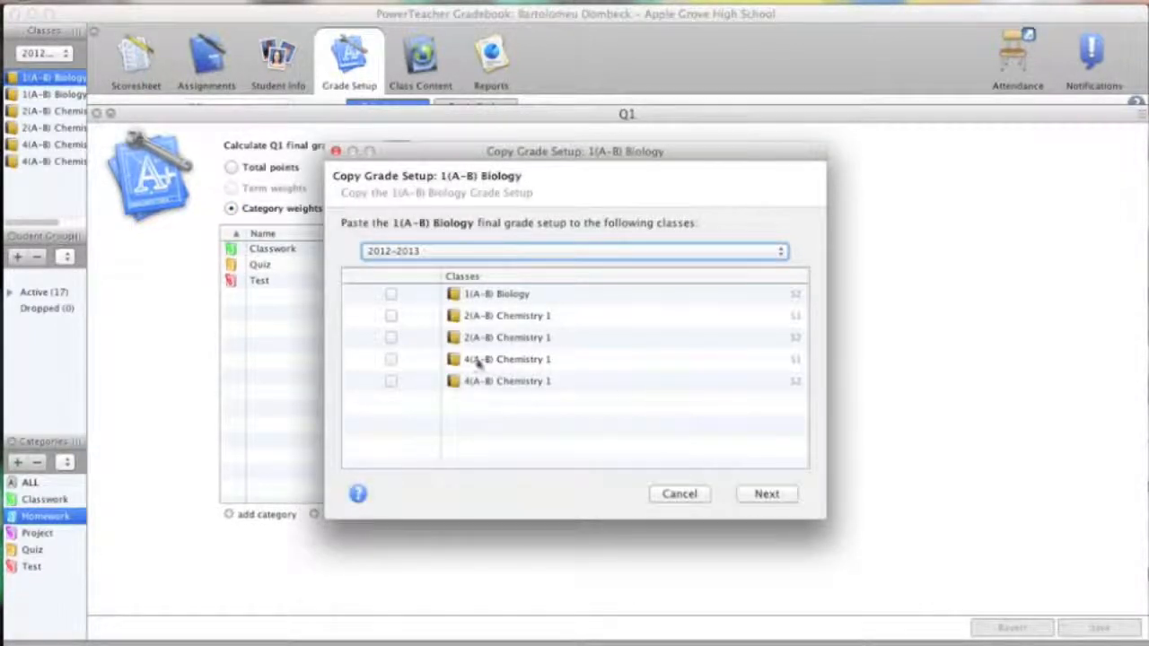
pyautogui.click(391, 317)
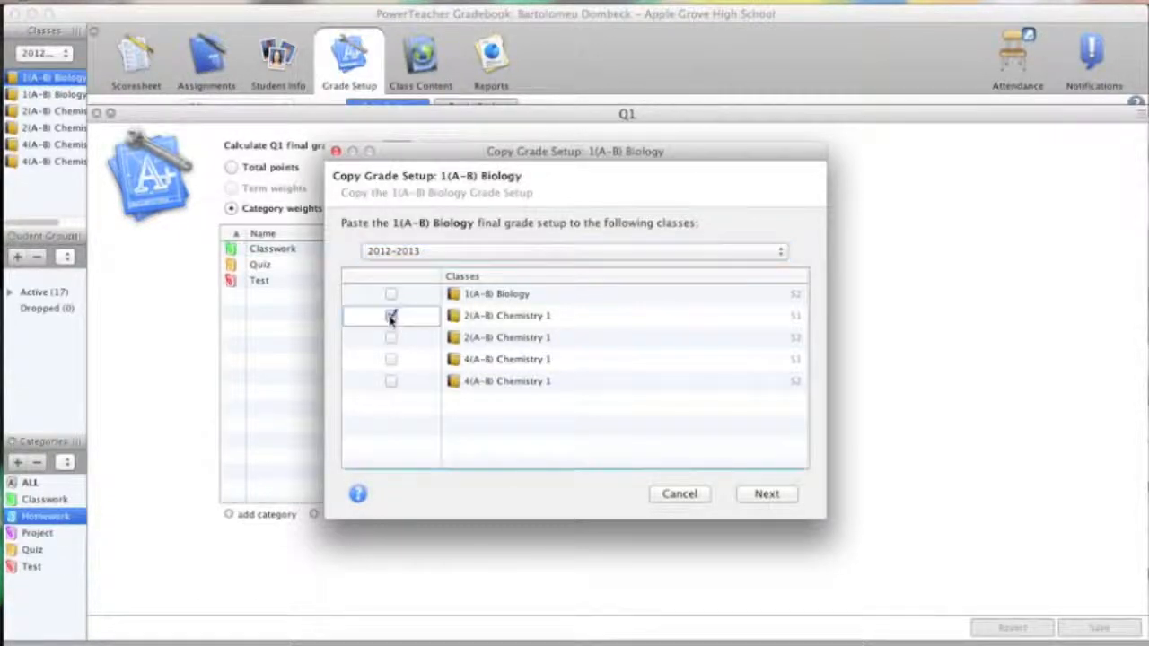
pyautogui.click(391, 360)
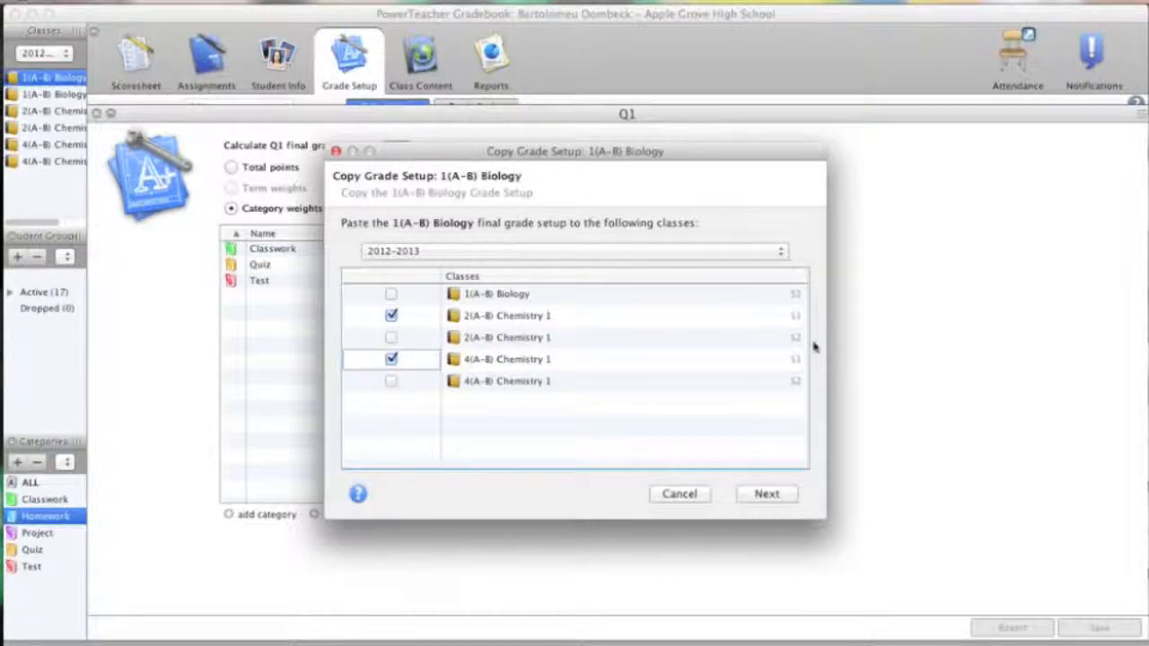
pyautogui.click(767, 494)
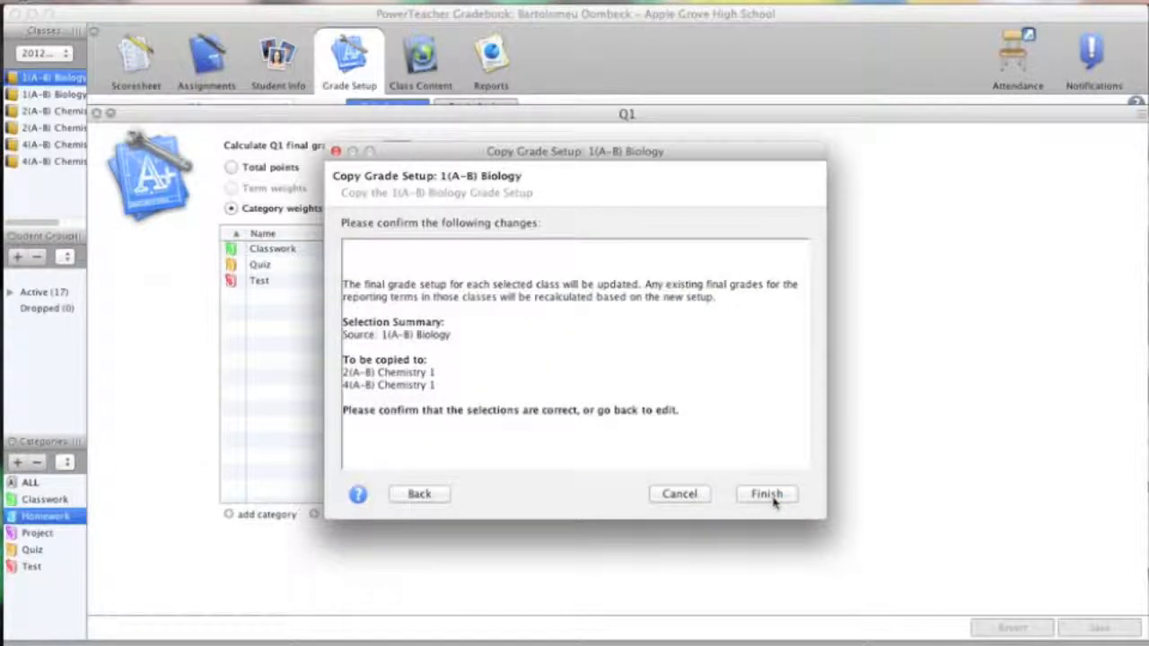
pyautogui.click(767, 494)
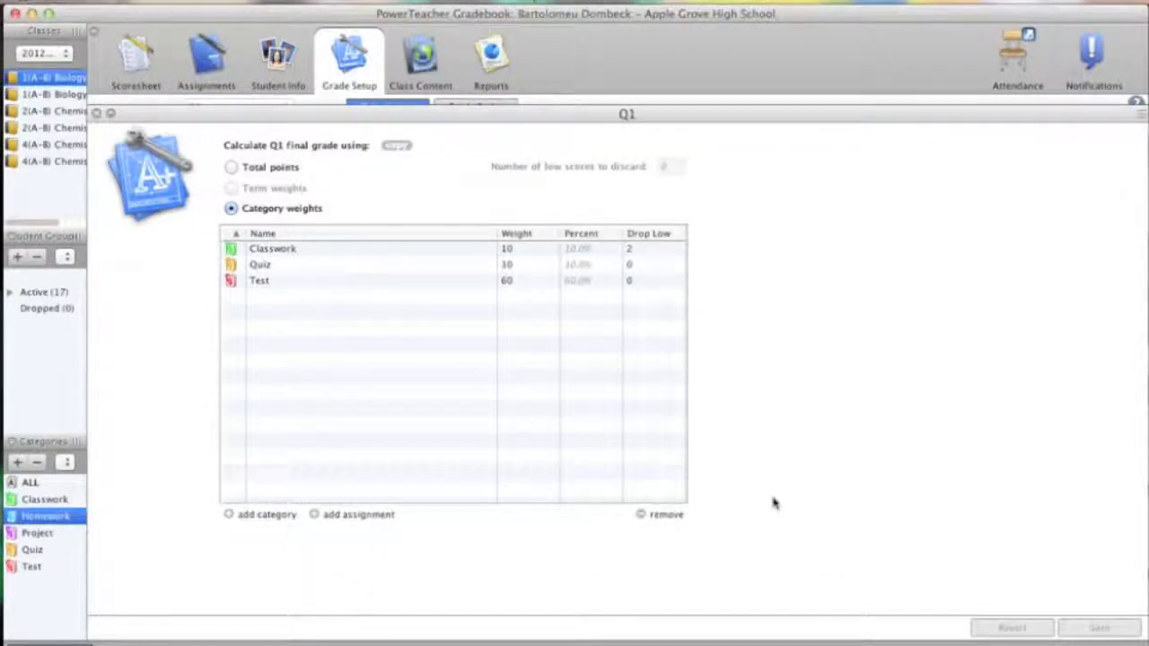